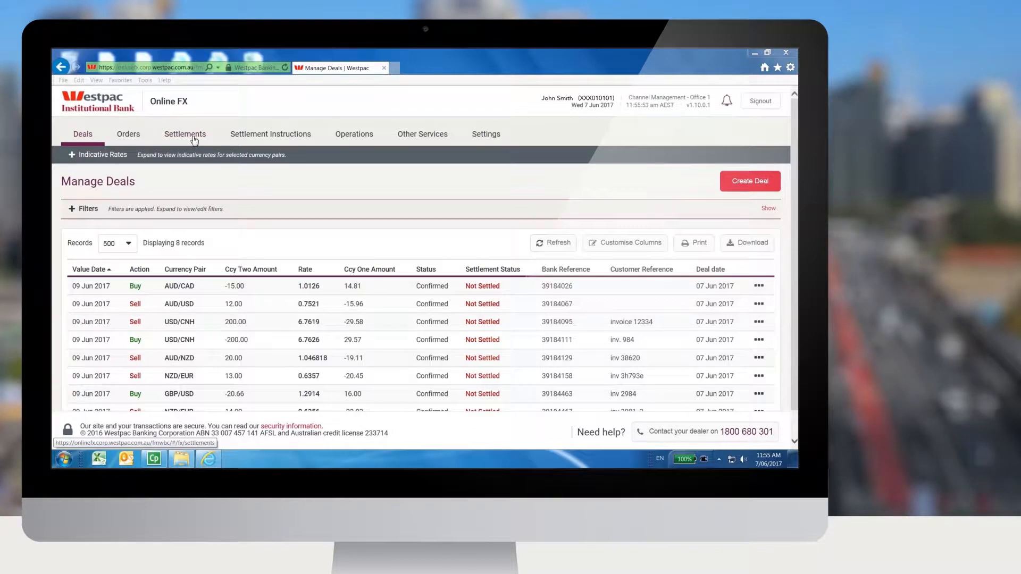
Step: Start a new settlement instruction and set its instruction type to Debit Account
{"action": "left_click", "coordinate": [246, 142]}
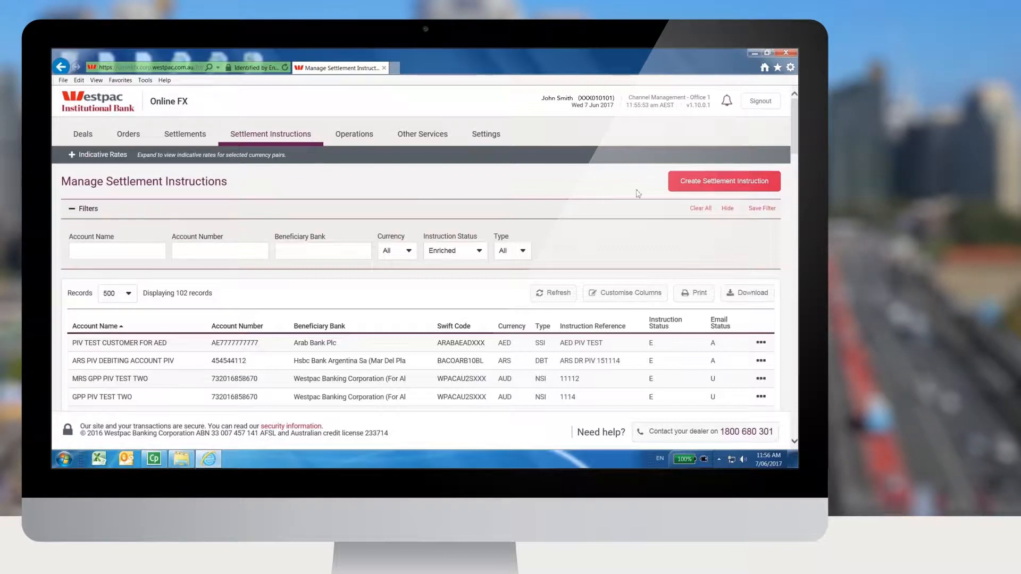
{"action": "left_click", "coordinate": [684, 186]}
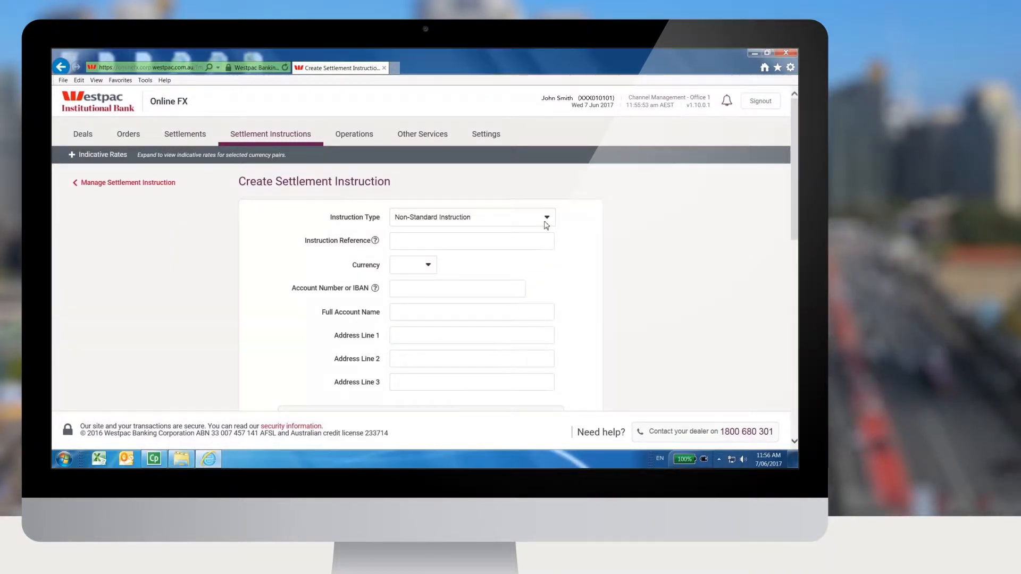
{"action": "left_click", "coordinate": [546, 219]}
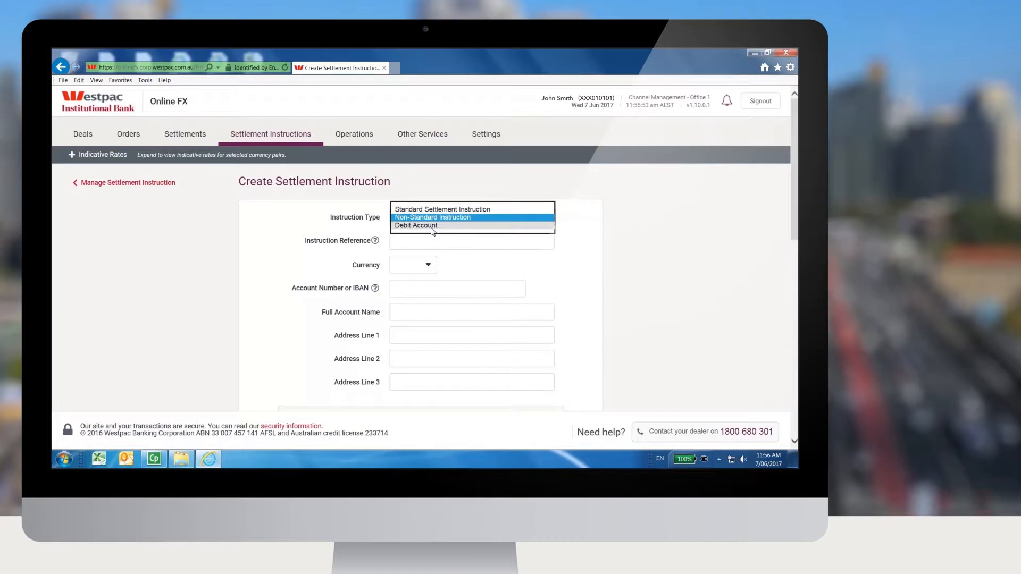
{"action": "key", "text": "Return"}
{"action": "key", "text": "Up"}
{"action": "left_click", "coordinate": [546, 217]}
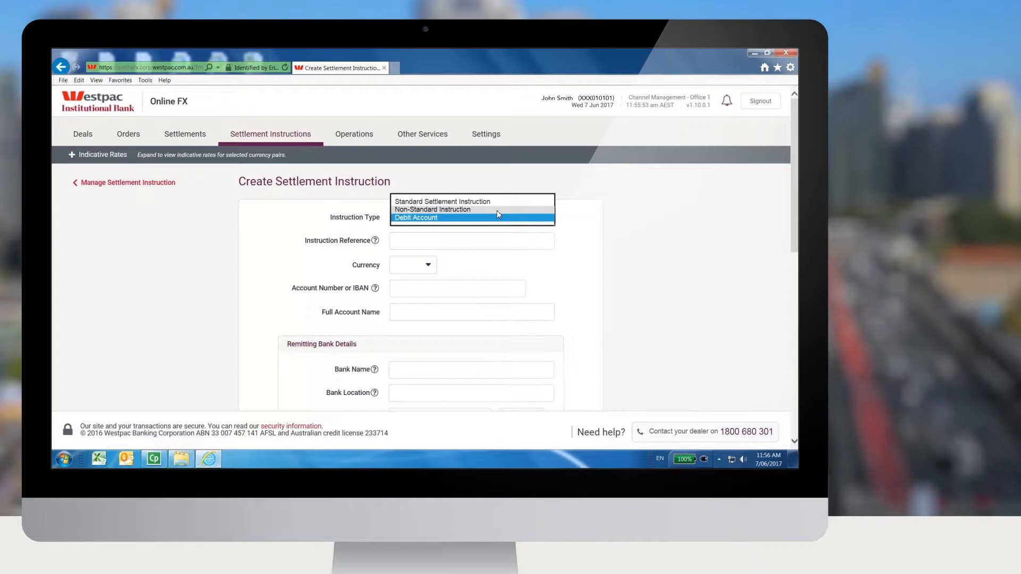
{"action": "left_click", "coordinate": [418, 218]}
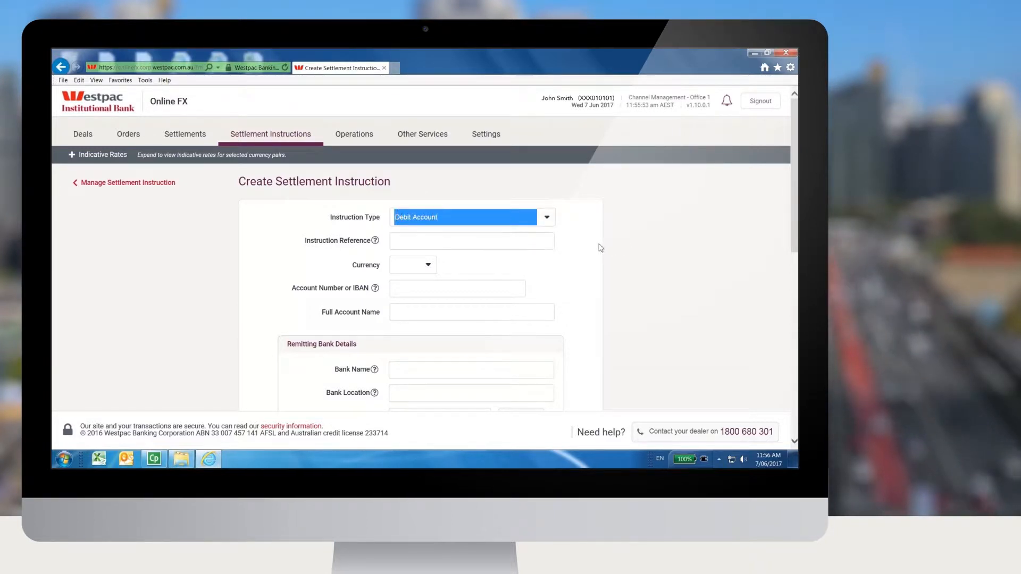
Step: Set the instruction reference to "Trading AUD account" and the currency to AUD
{"action": "left_click", "coordinate": [548, 241]}
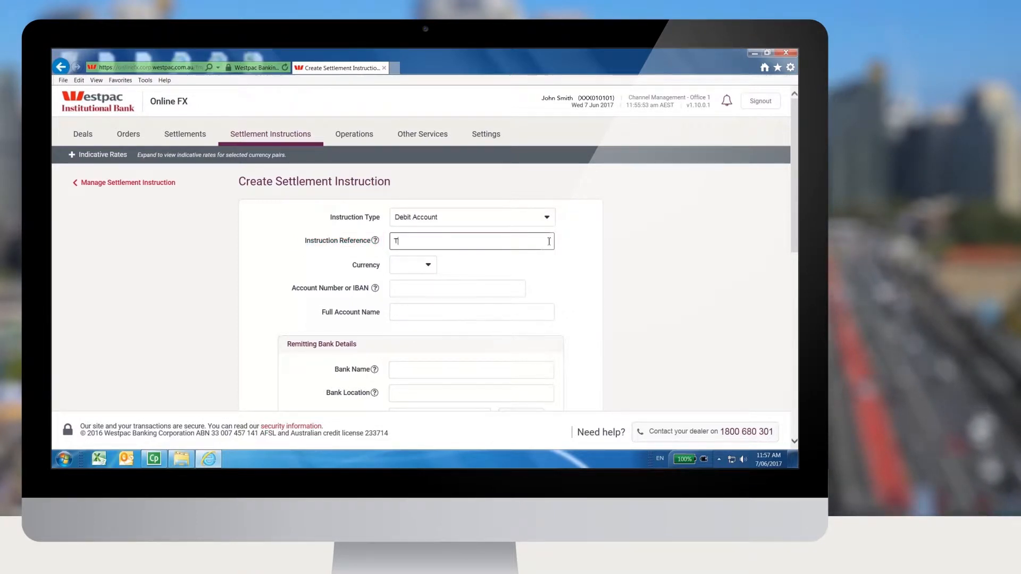
{"action": "type", "text": "rading AUD a"}
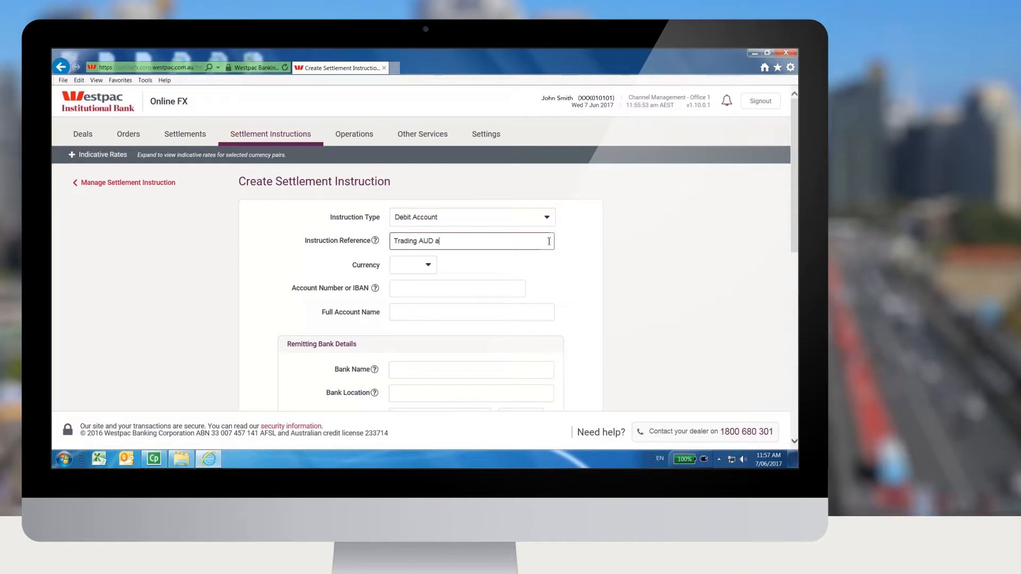
{"action": "type", "text": "ccount"}
{"action": "left_click", "coordinate": [425, 265]}
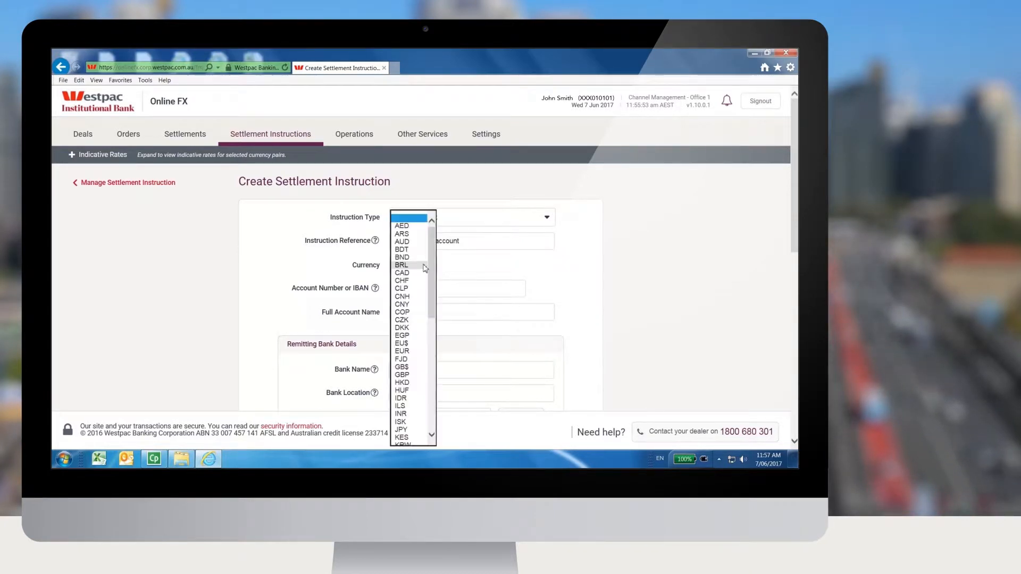
{"action": "left_click", "coordinate": [409, 241]}
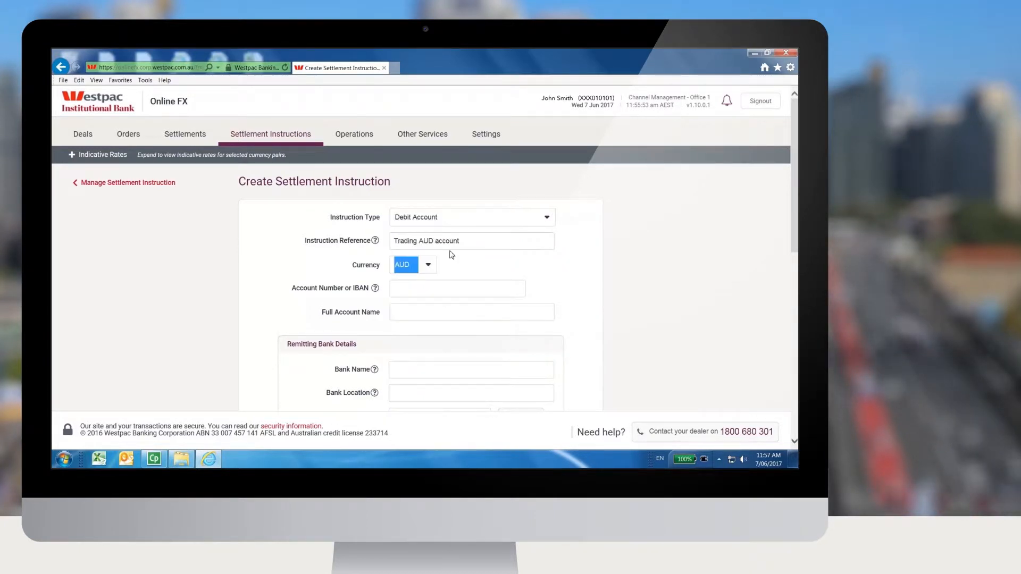
Step: Enter the account number and set the full account name to "Chanel Mnagaement office 1 account"
{"action": "left_click", "coordinate": [405, 289]}
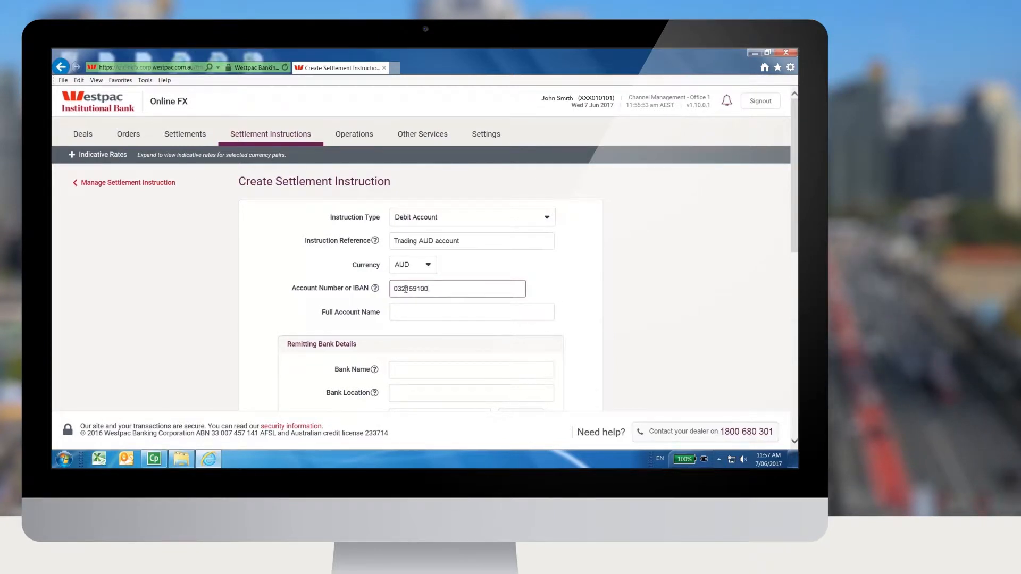
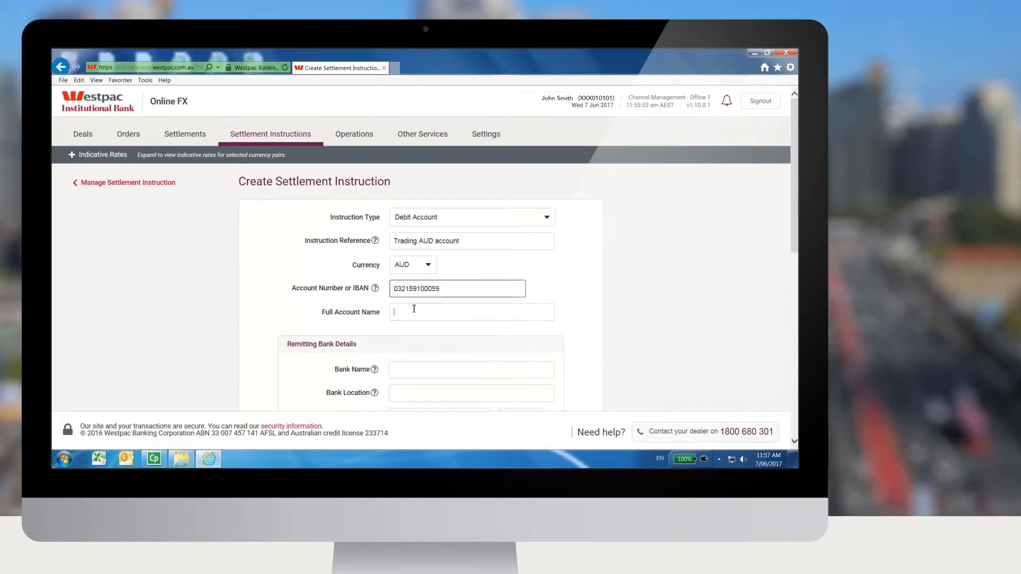
{"action": "left_click", "coordinate": [414, 309]}
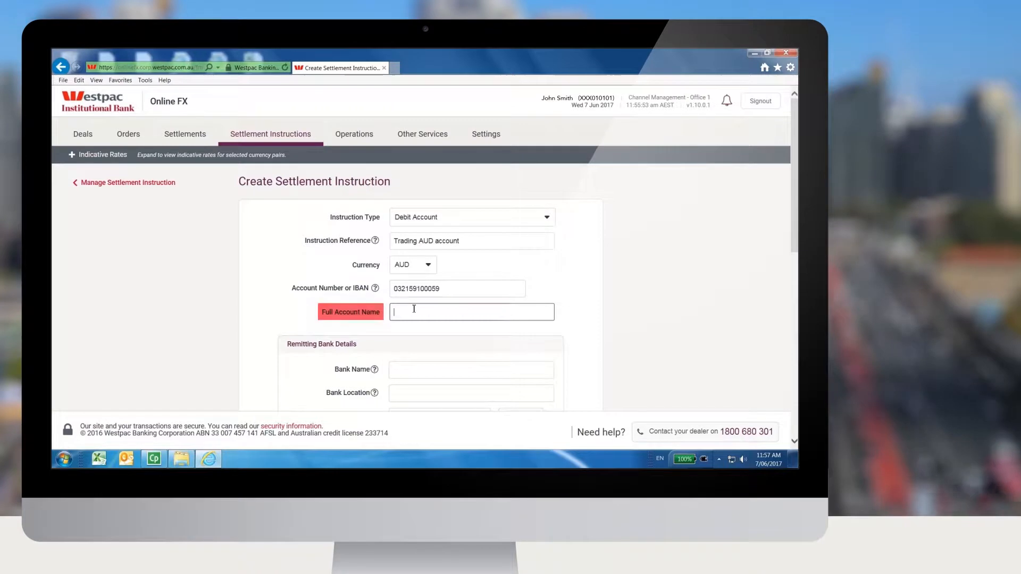
{"action": "type", "text": "Chanel Mnagaement o"}
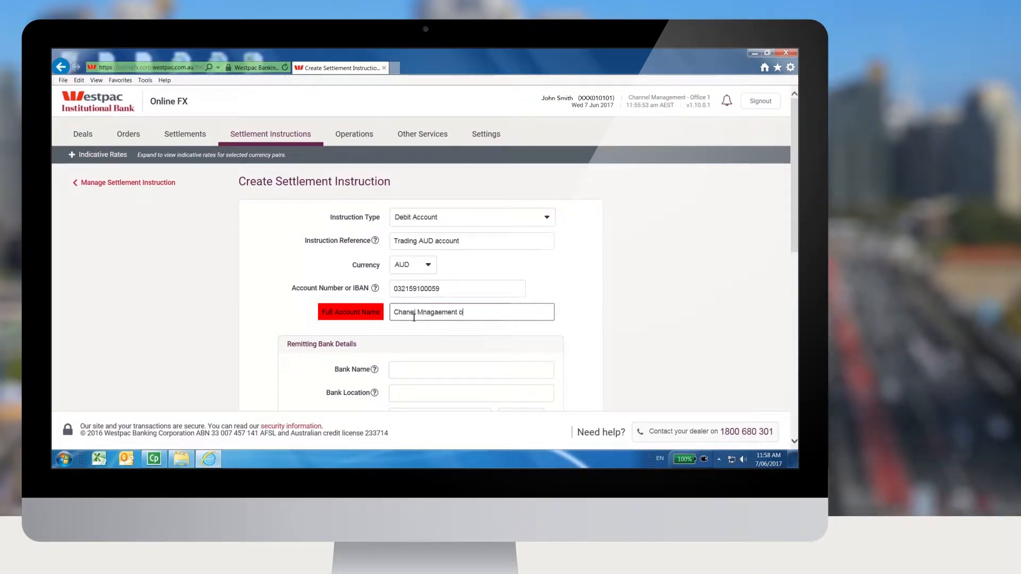
{"action": "type", "text": "ffice 1 account"}
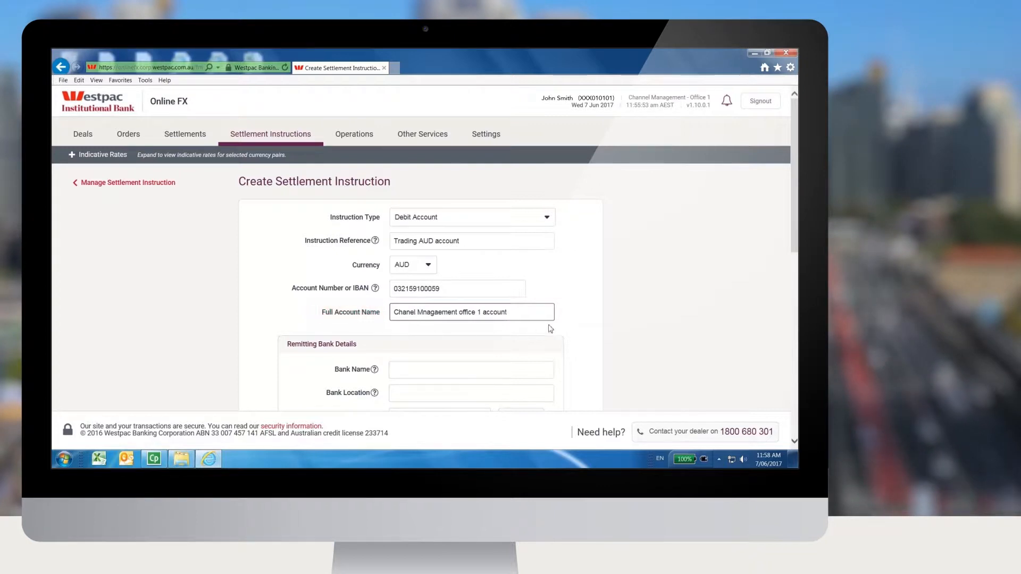
Step: Fill in the remitting bank details by looking up SWIFT code WPACAU2S and selecting Westpac Banking Corporation in Sydney
{"action": "scroll", "coordinate": [573, 328], "scroll_direction": "down", "scroll_amount": 2}
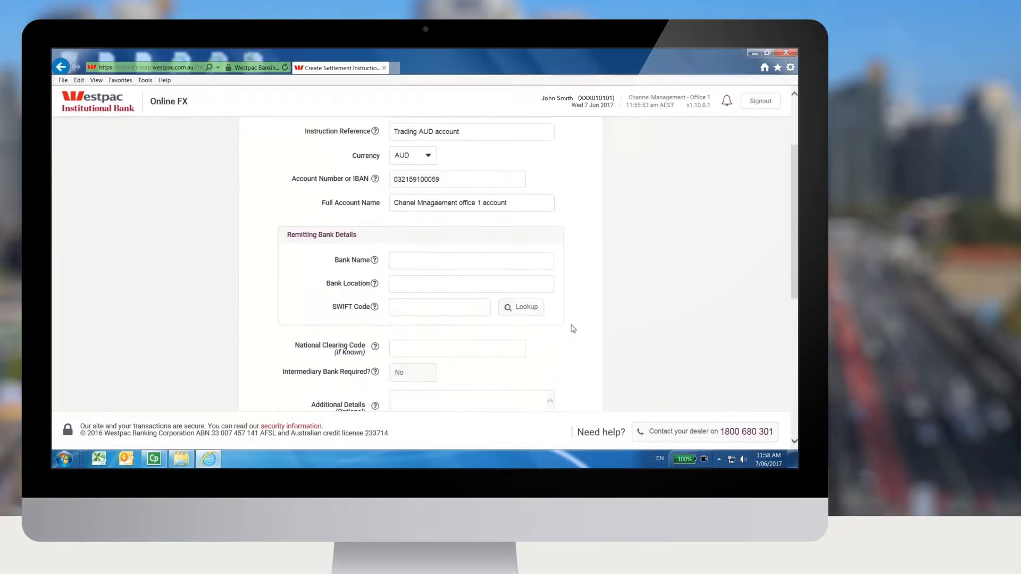
{"action": "left_click", "coordinate": [444, 313]}
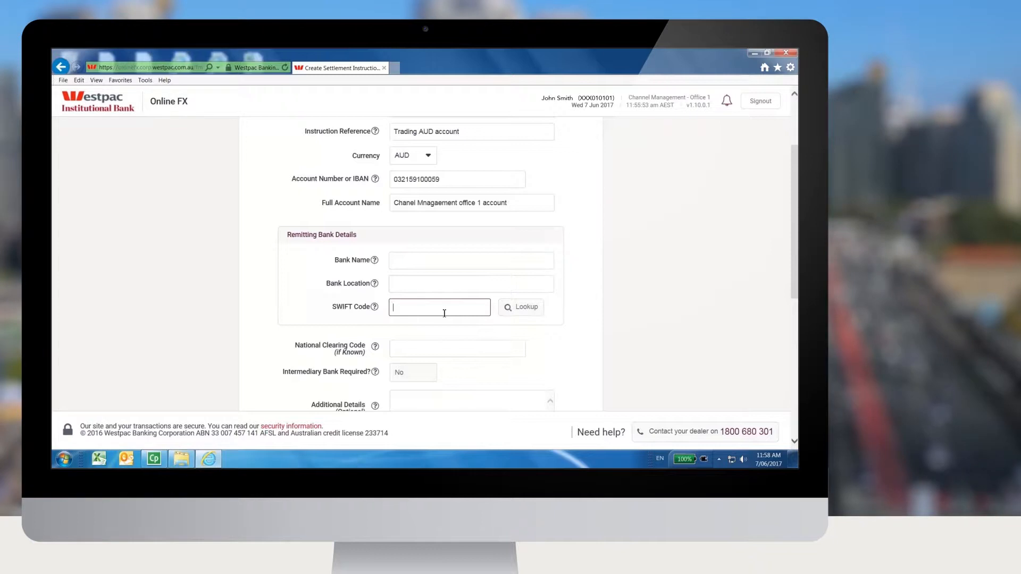
{"action": "type", "text": "WPAC"}
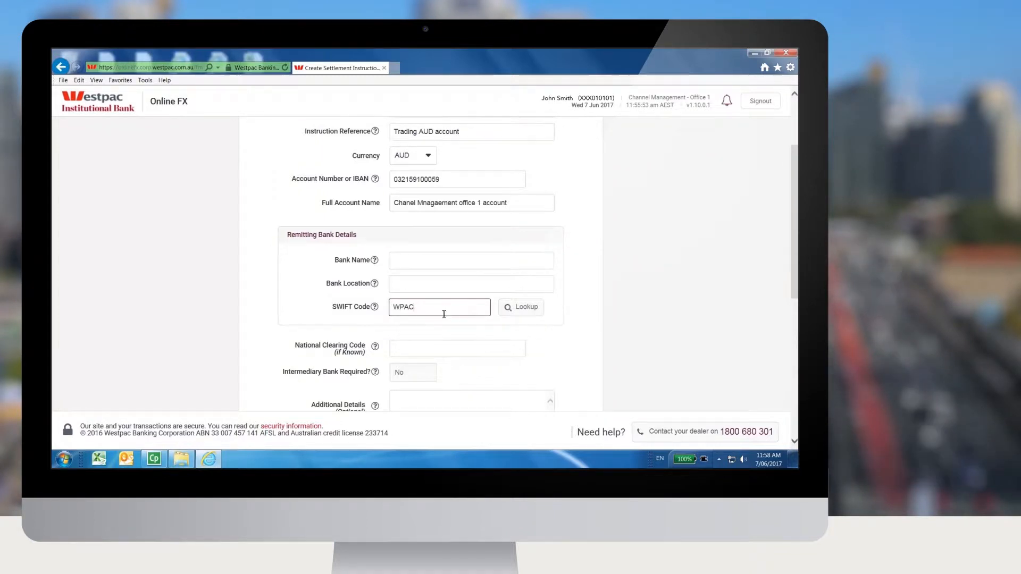
{"action": "type", "text": "AUS"}
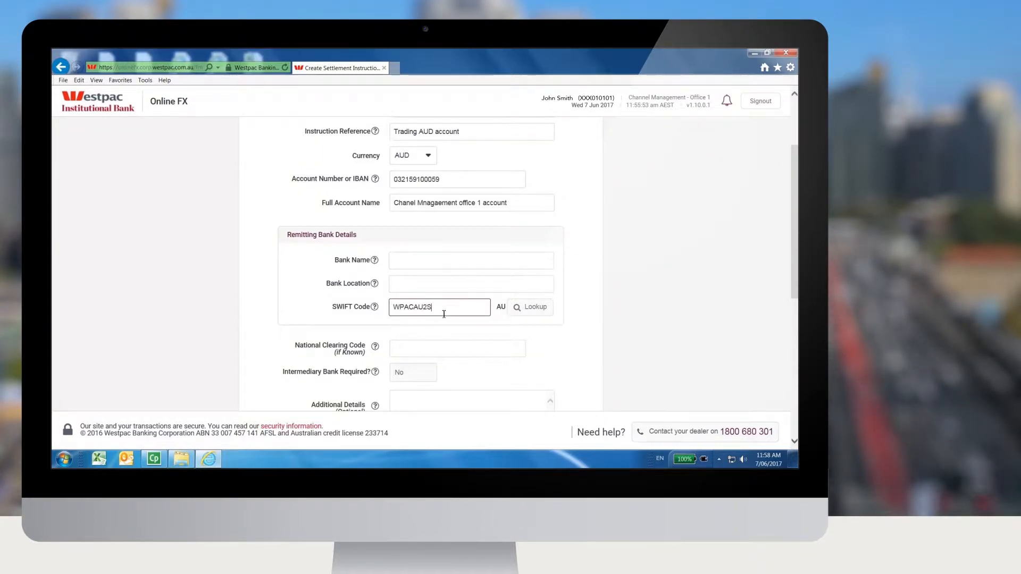
{"action": "left_click", "coordinate": [529, 307]}
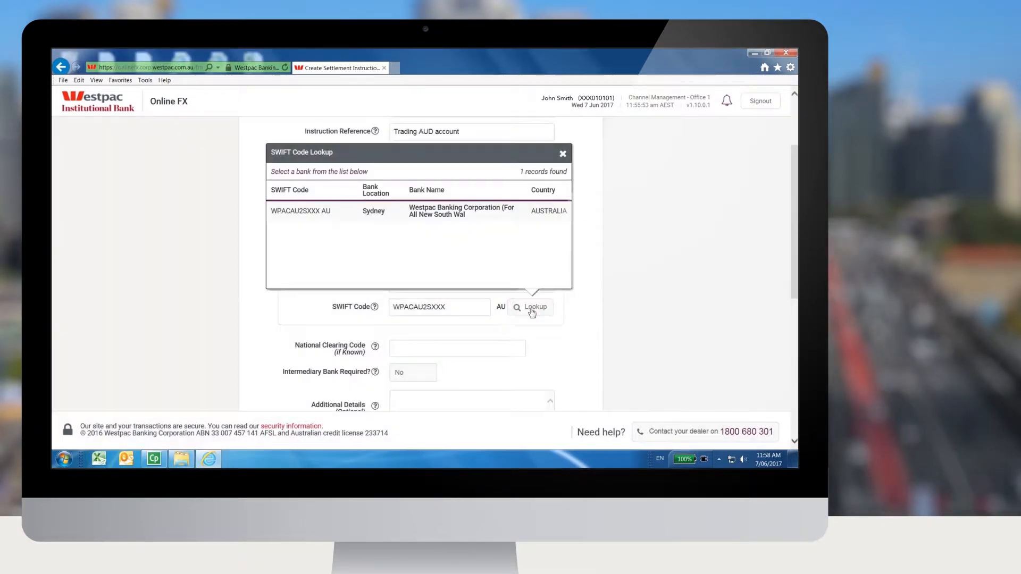
{"action": "left_click", "coordinate": [431, 221]}
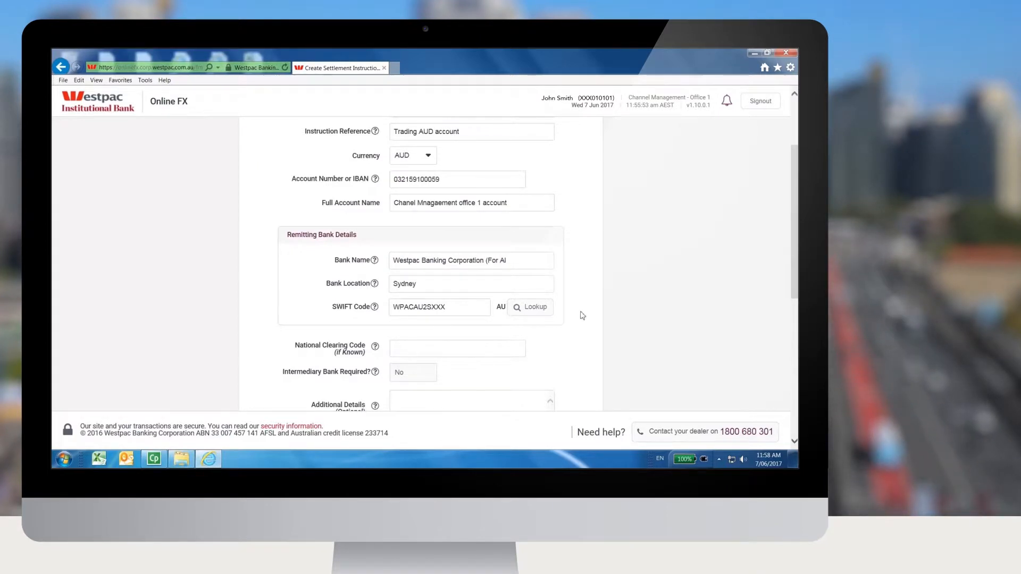
Step: Submit the debit account settlement instruction and show the available actions for its new record
{"action": "scroll", "coordinate": [583, 315], "scroll_direction": "up", "scroll_amount": 1}
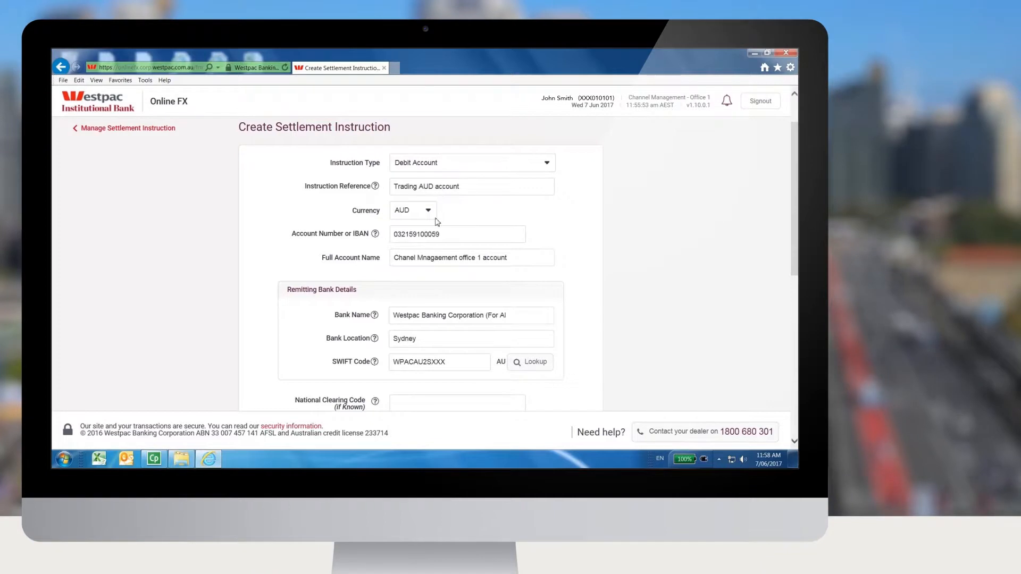
{"action": "scroll", "coordinate": [572, 344], "scroll_direction": "down", "scroll_amount": 6}
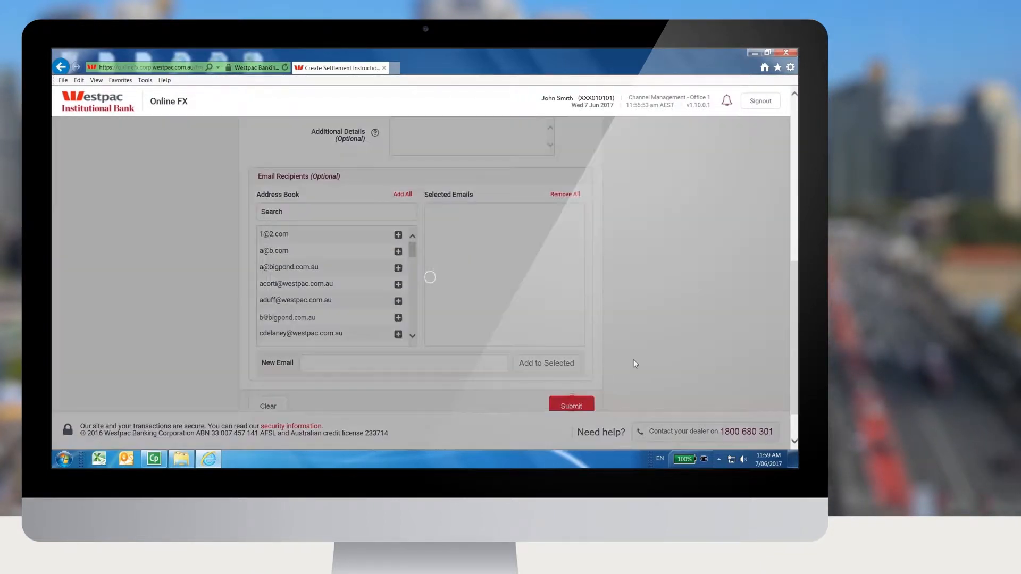
{"action": "left_click", "coordinate": [571, 406]}
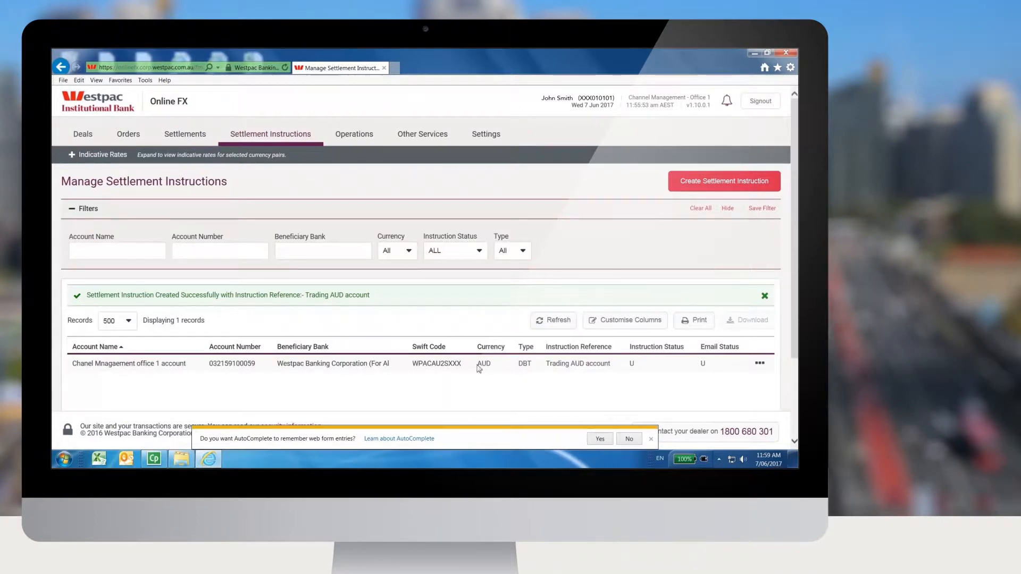
{"action": "left_click", "coordinate": [632, 364]}
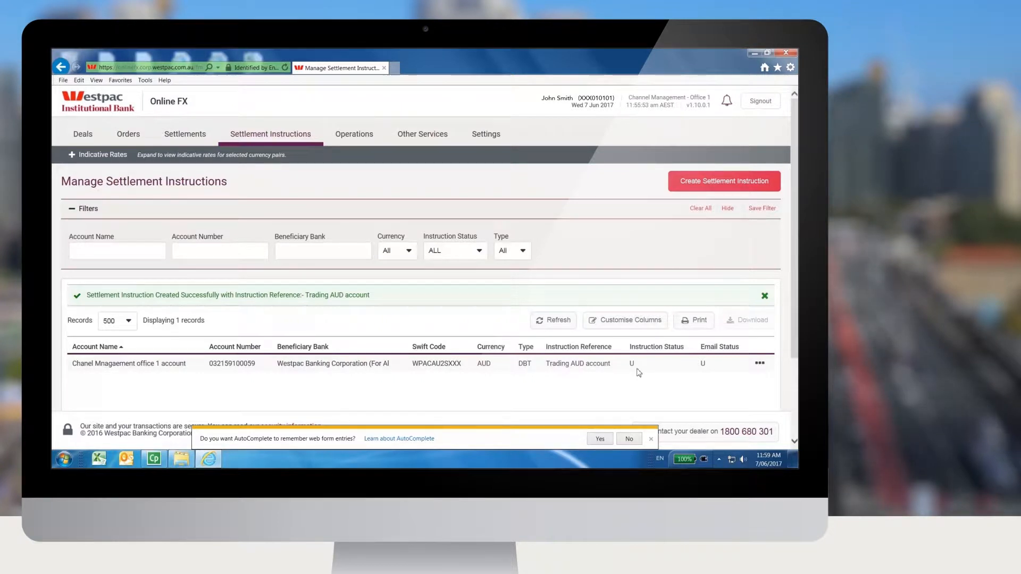
{"action": "left_click", "coordinate": [756, 366]}
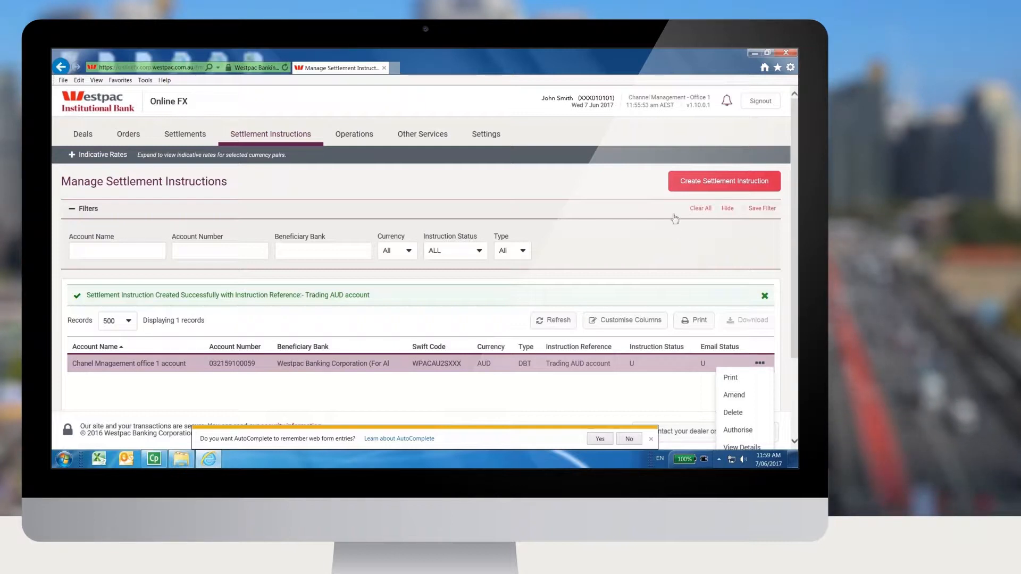
Step: Start another settlement instruction of the non-standard type with reference "Bottles king" and currency CNH
{"action": "left_click", "coordinate": [684, 181]}
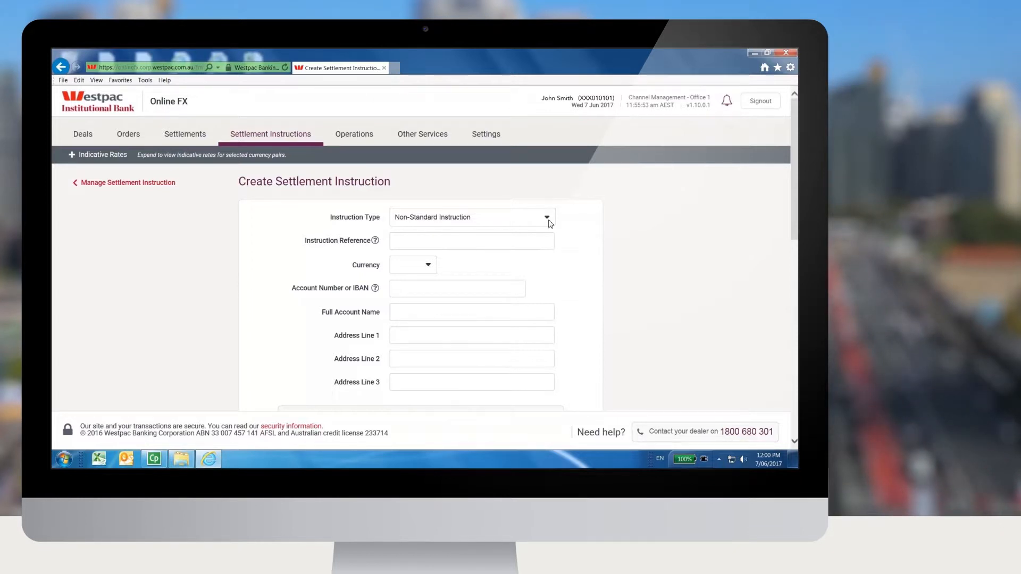
{"action": "left_click", "coordinate": [493, 241]}
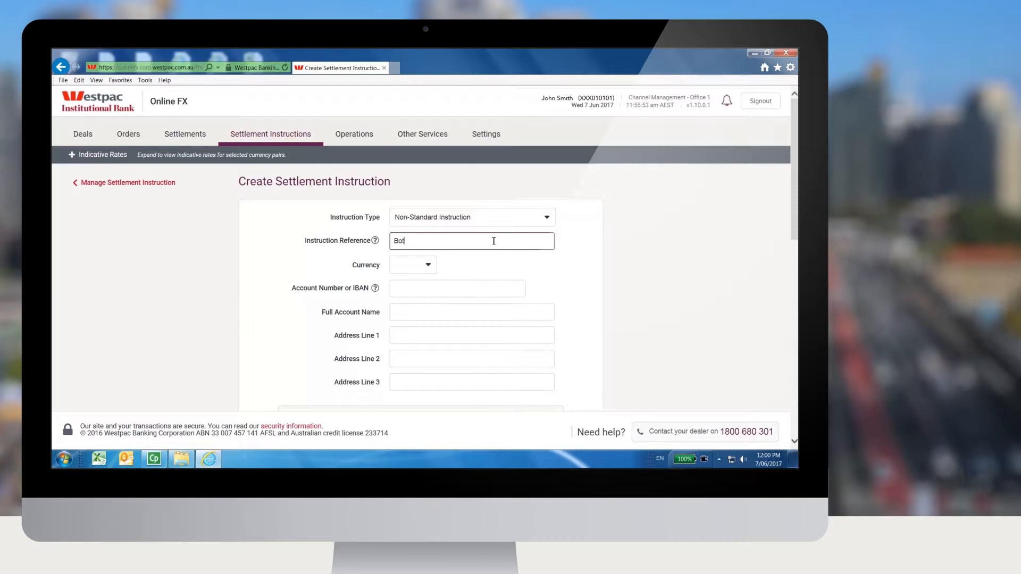
{"action": "type", "text": "Bottles king"}
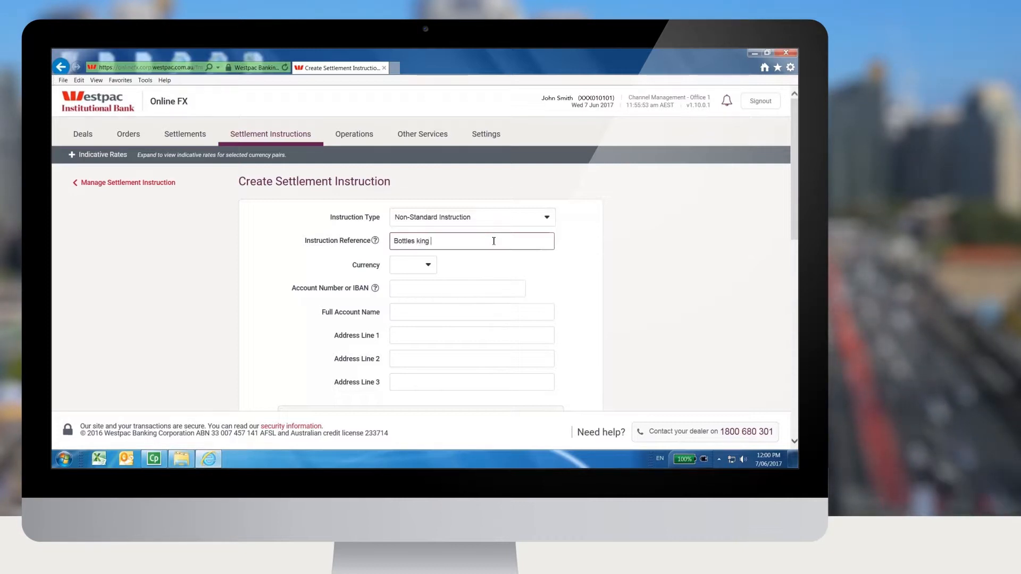
{"action": "left_click", "coordinate": [424, 270]}
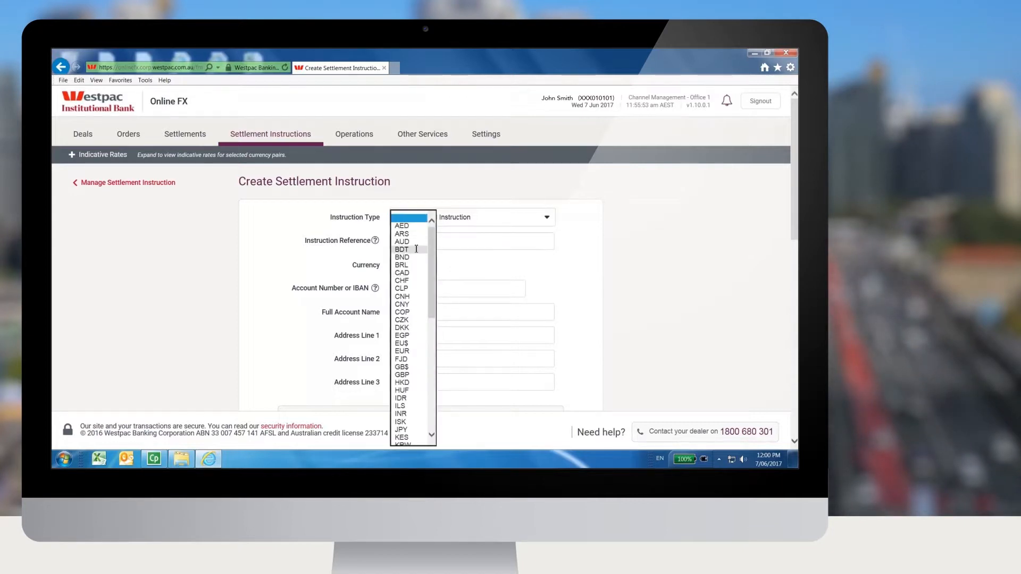
{"action": "left_click", "coordinate": [418, 296]}
Step: Enter the beneficiary's account number and set the full account name to "Corporate Online Management westpac"
{"action": "left_click", "coordinate": [421, 289]}
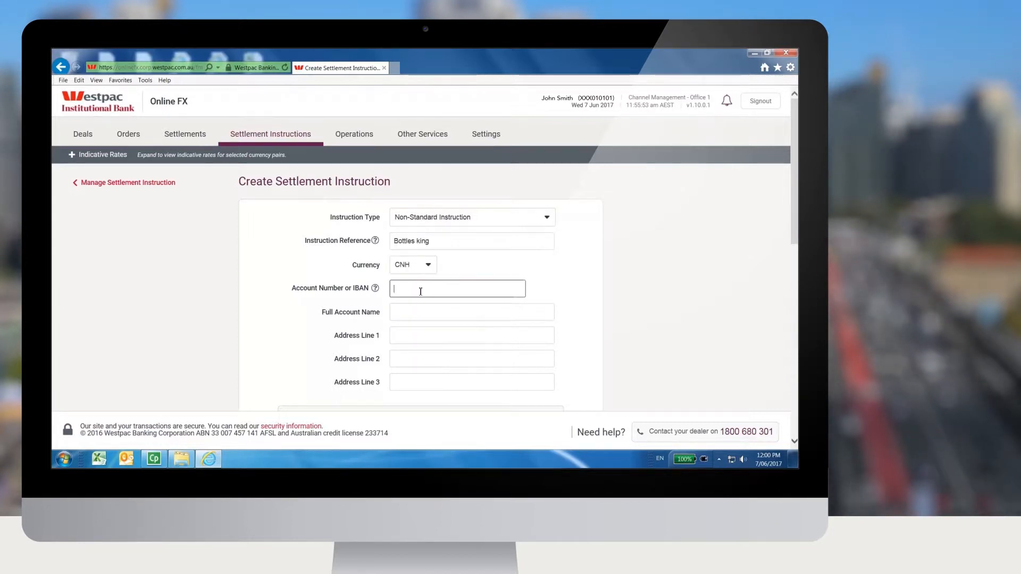
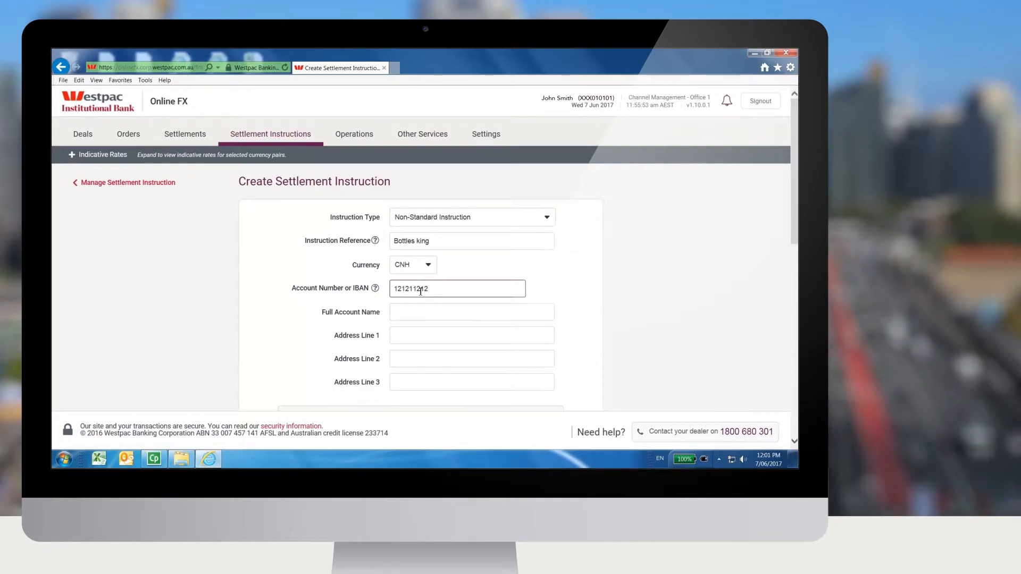
{"action": "left_click", "coordinate": [411, 313]}
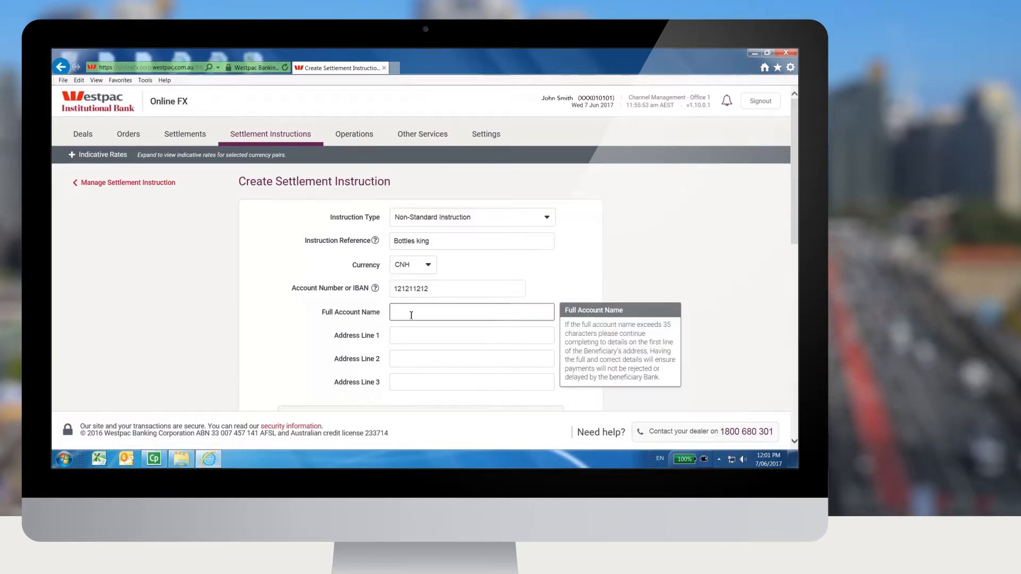
{"action": "type", "text": "Corporate Online Management westpac"}
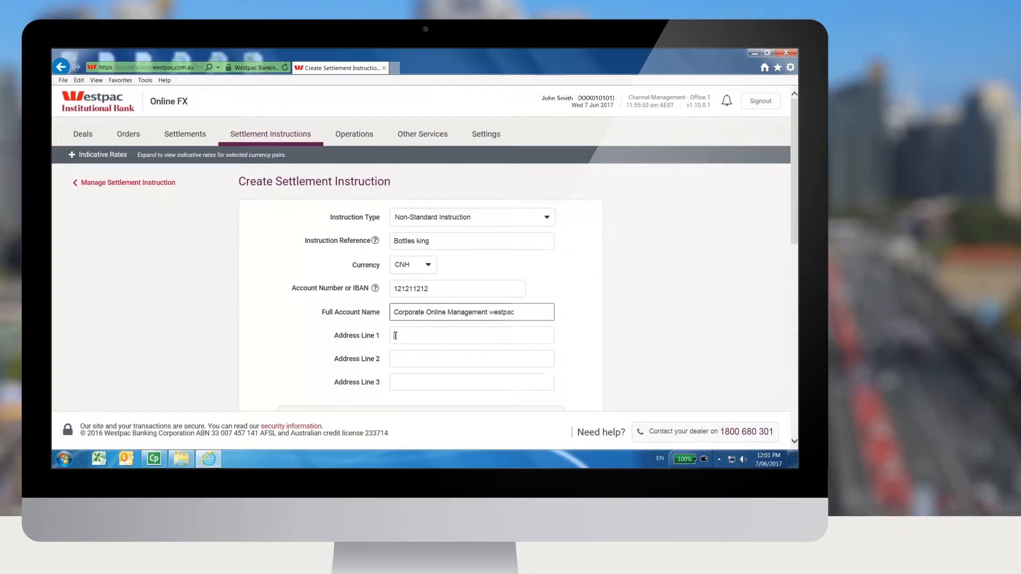
Step: Continue the long account name in the first address line with "Banking corporation"
{"action": "left_click", "coordinate": [396, 334]}
{"action": "type", "text": "Banking"}
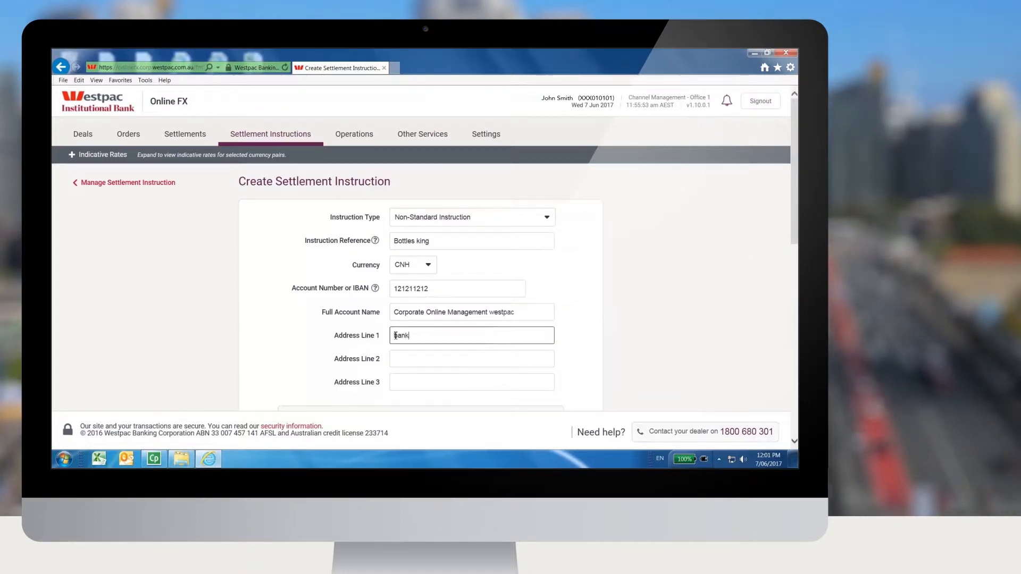
{"action": "type", "text": " corporation "}
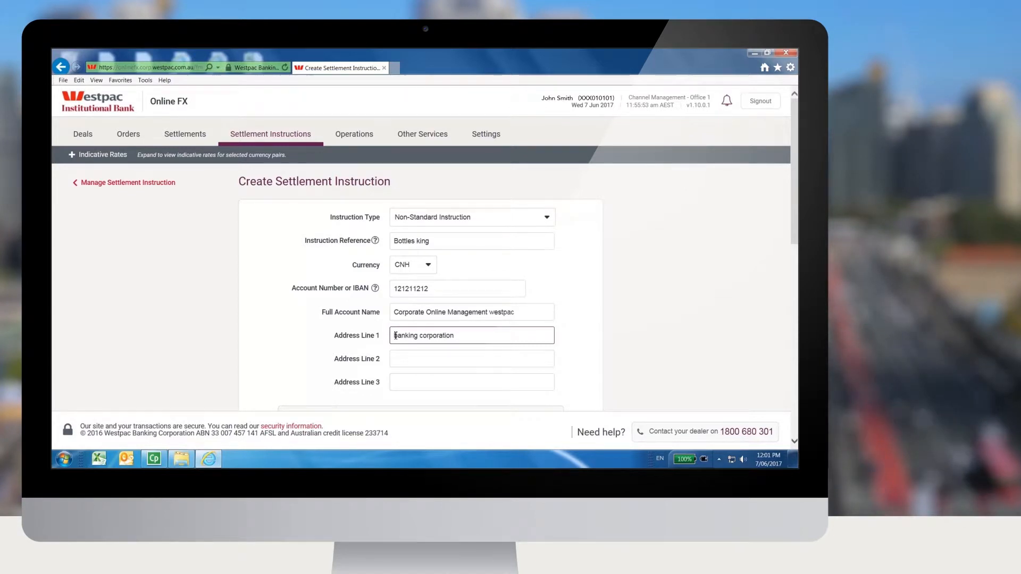
{"action": "type", "text": "Ltd"}
Step: Append "Ltd" to the first address line, enter the beneficiary's street address in the second and the country "United Kingdom" in the third
{"action": "scroll", "coordinate": [407, 343], "scroll_direction": "down", "scroll_amount": 2}
{"action": "left_click", "coordinate": [401, 251]}
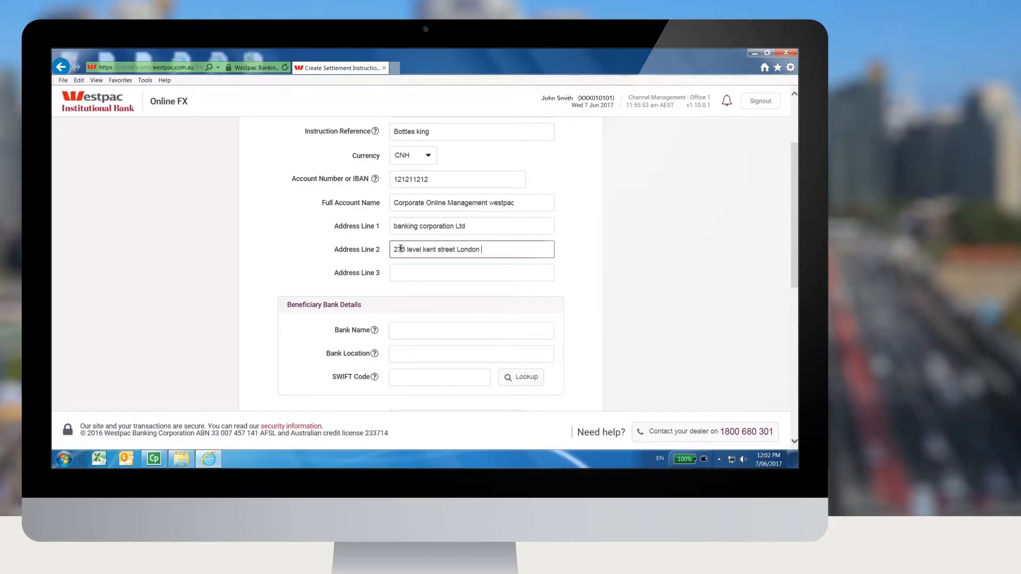
{"action": "type", "text": "United Kingdom"}
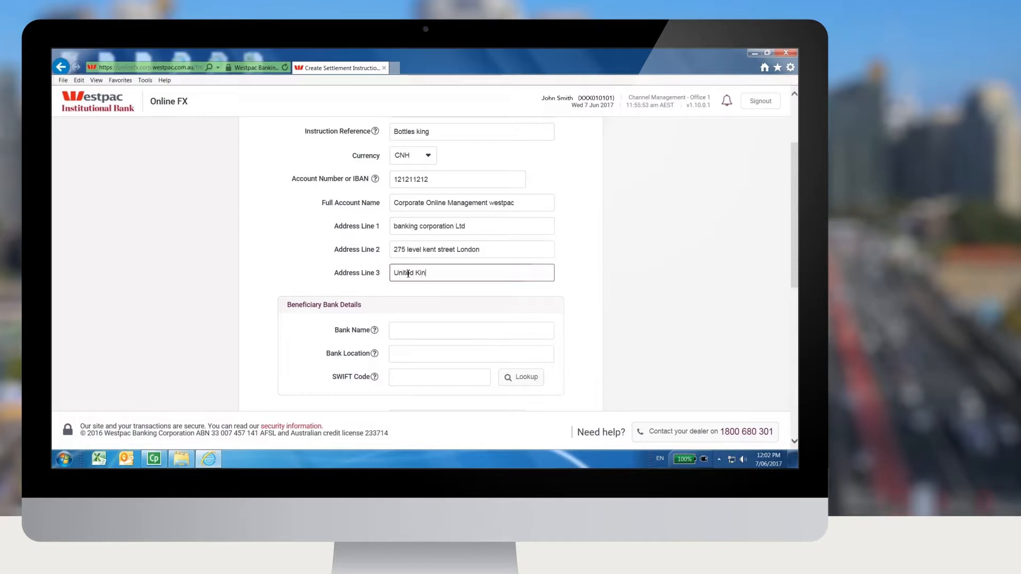
{"action": "key", "text": "Tab"}
Step: Enter the beneficiary bank name "standard chartered bank" and the bank location "london"
{"action": "left_click", "coordinate": [396, 377]}
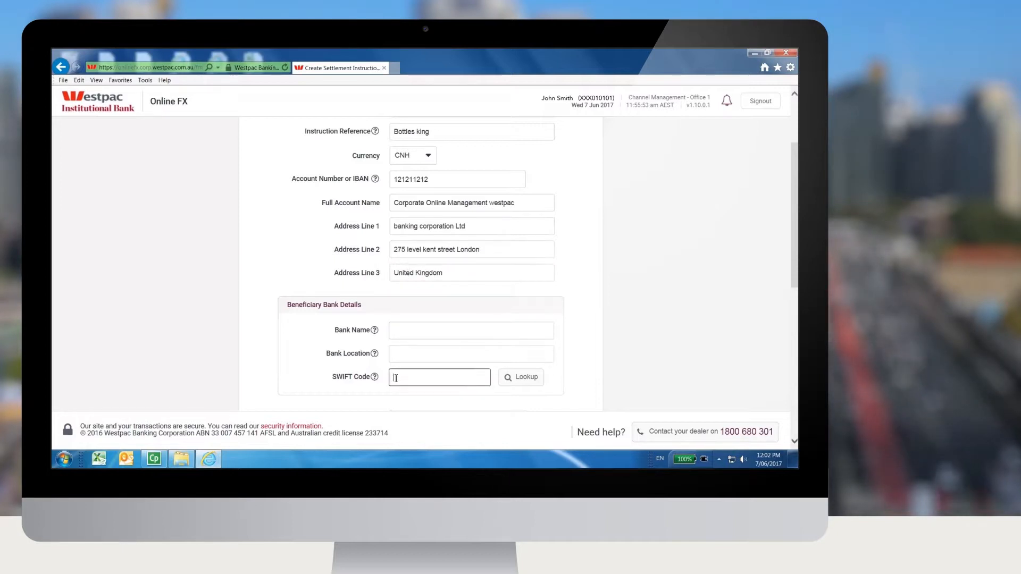
{"action": "left_click", "coordinate": [402, 330]}
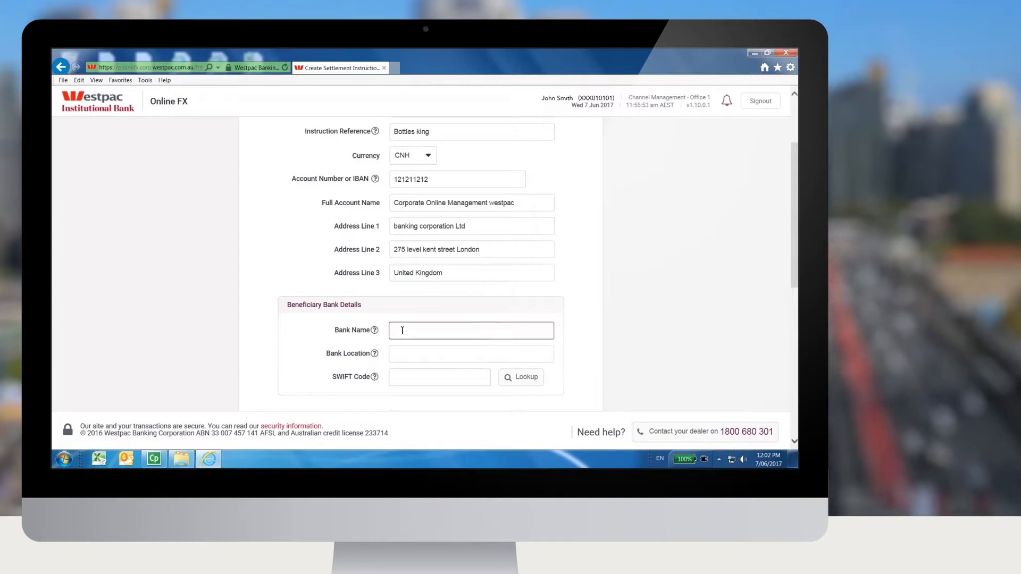
{"action": "type", "text": "standard charted"}
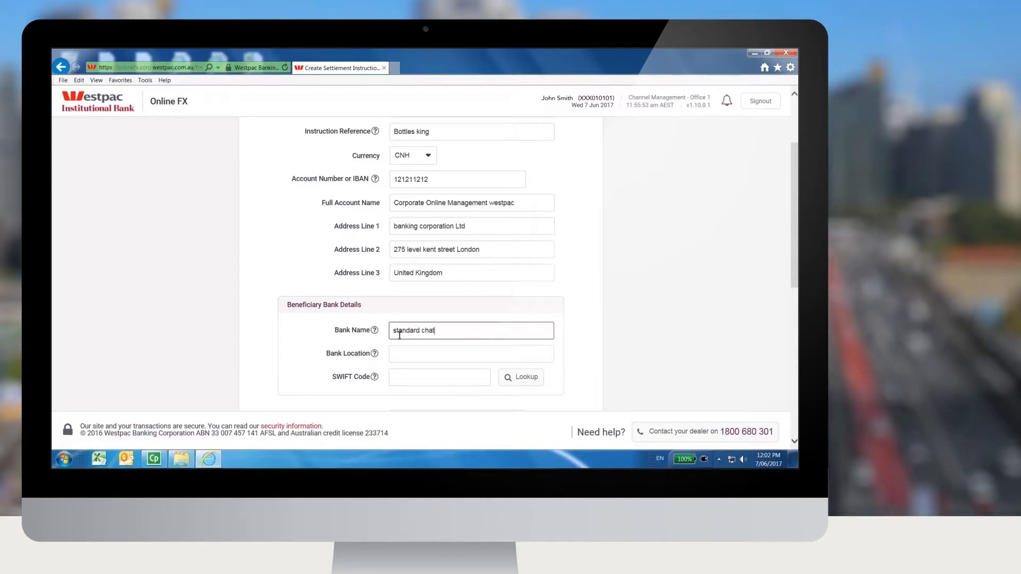
{"action": "key", "text": "BackSpace"}
{"action": "key", "text": "BackSpace"}
{"action": "type", "text": "red bank"}
{"action": "left_click", "coordinate": [400, 354]}
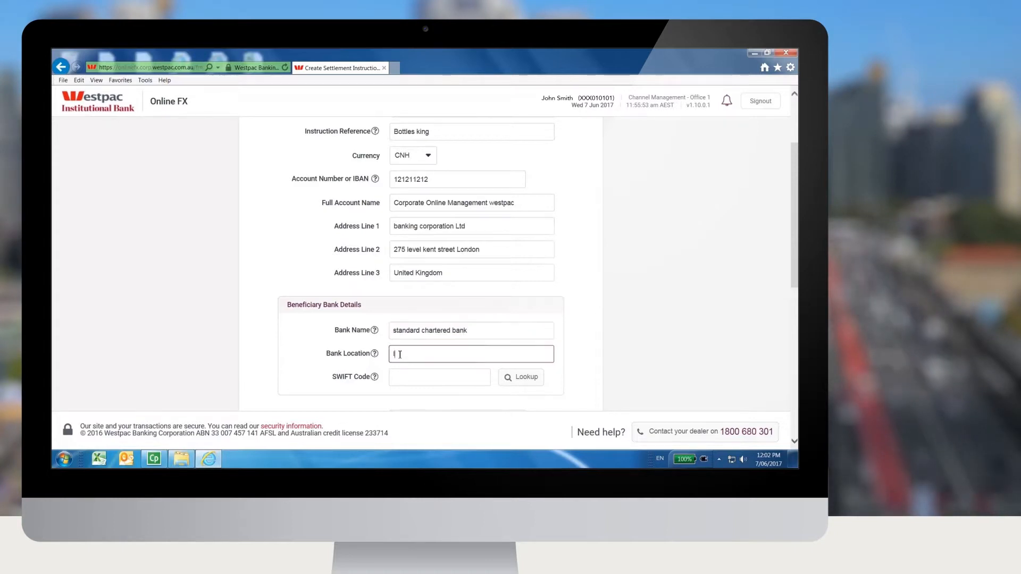
{"action": "type", "text": "london"}
Step: Look up the beneficiary bank's SWIFT code and choose SCBLGB2LXXX for Standard Chartered Bank (All U.K. Offices) in London
{"action": "left_click", "coordinate": [521, 380]}
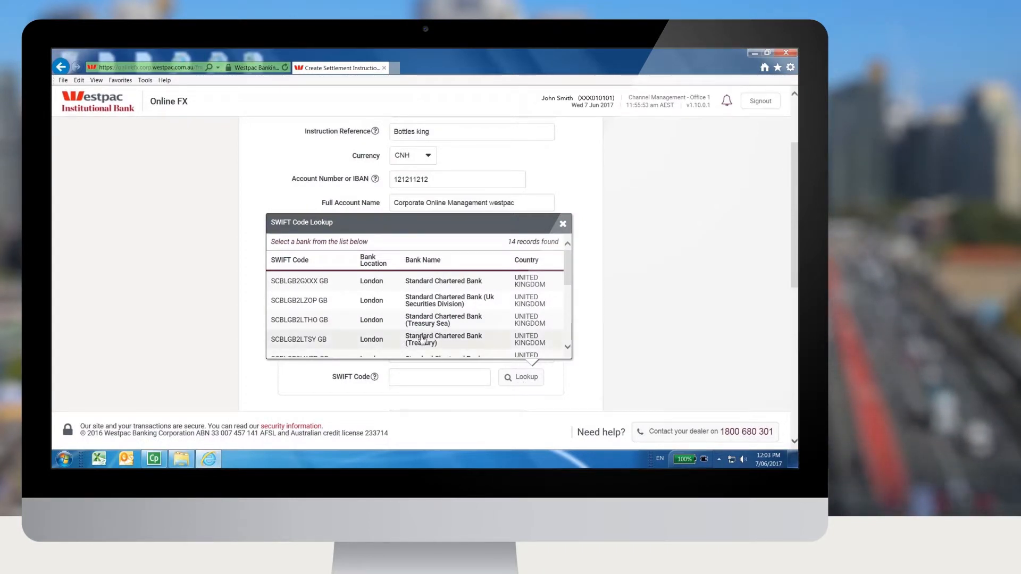
{"action": "left_click_drag", "start_coordinate": [566, 275], "coordinate": [564, 289]}
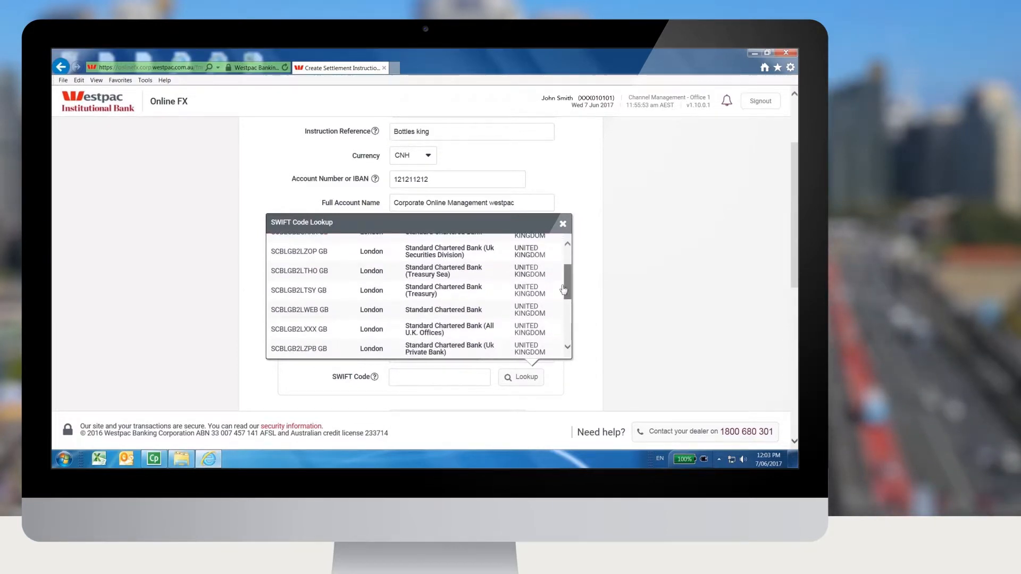
{"action": "left_click", "coordinate": [318, 327]}
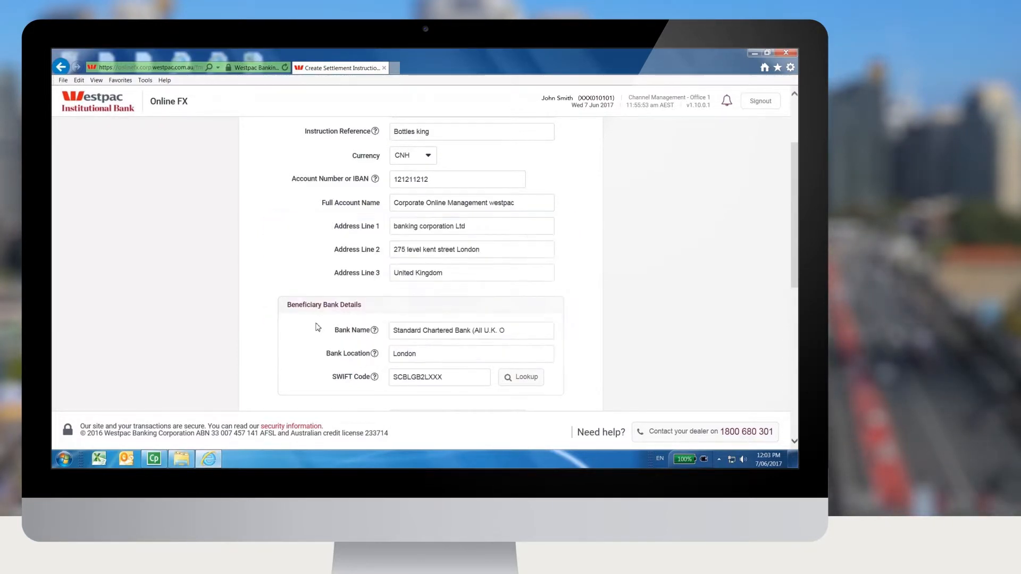
Step: Enter "invoice payment" as the purpose of payment for the non-standard instruction
{"action": "scroll", "coordinate": [612, 359], "scroll_direction": "down", "scroll_amount": 3}
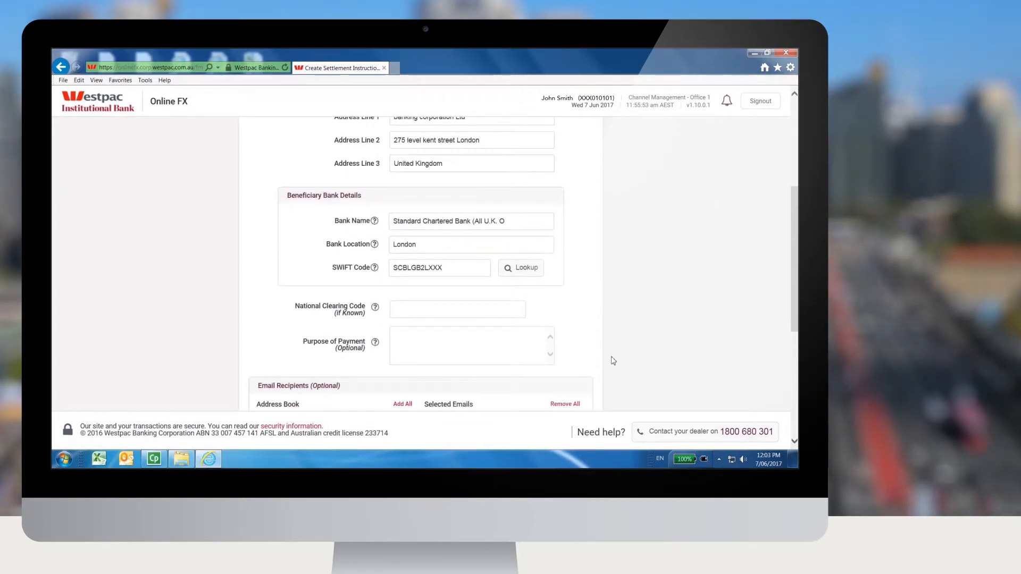
{"action": "scroll", "coordinate": [611, 360], "scroll_direction": "down", "scroll_amount": 2}
{"action": "left_click", "coordinate": [406, 288]}
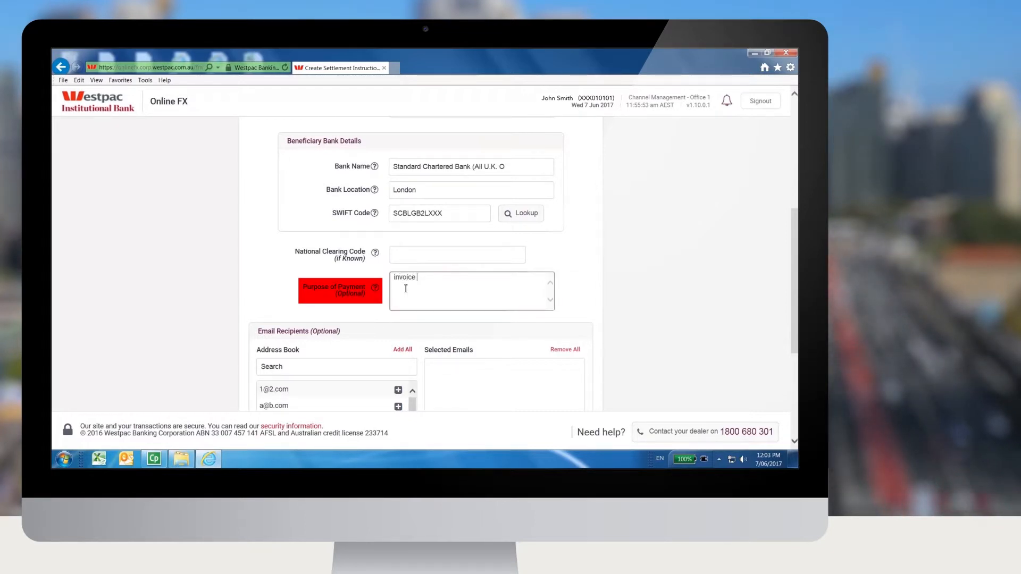
{"action": "type", "text": "invoice"}
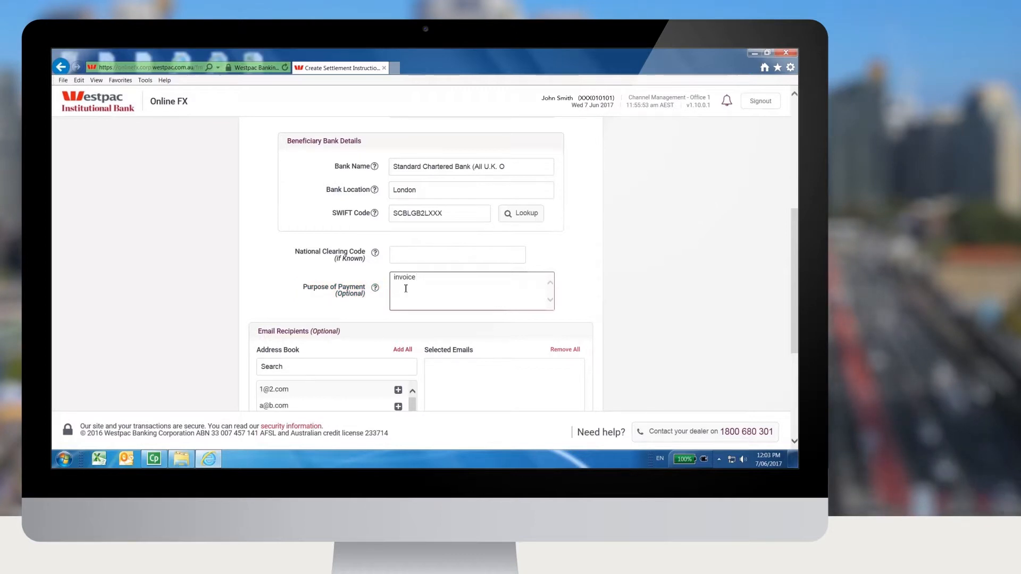
{"action": "type", "text": " paymen"}
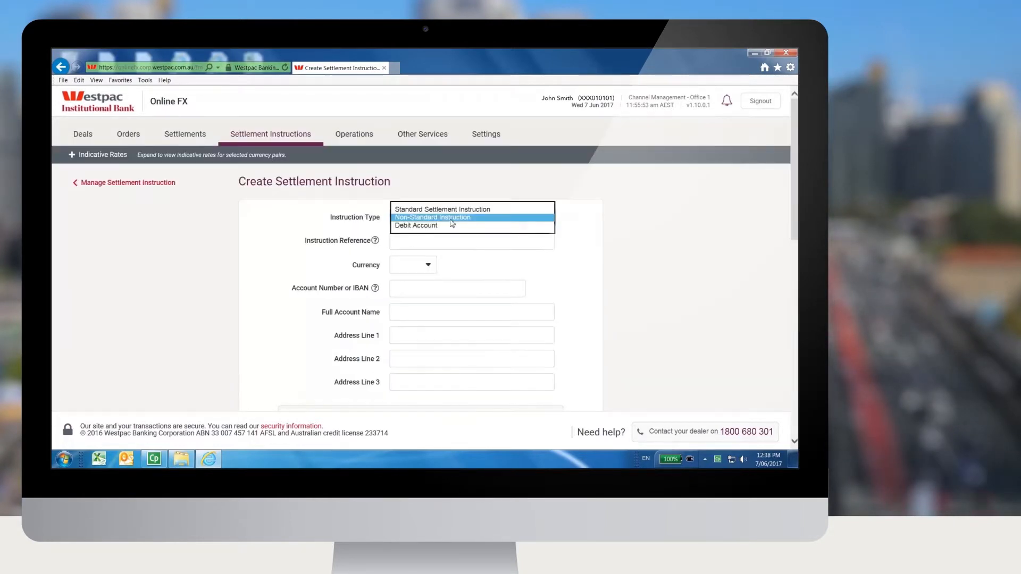
Step: Set up a Standard Settlement Instruction with reference "TEst" and currency AED
{"action": "left_click", "coordinate": [428, 241]}
{"action": "left_click", "coordinate": [425, 269]}
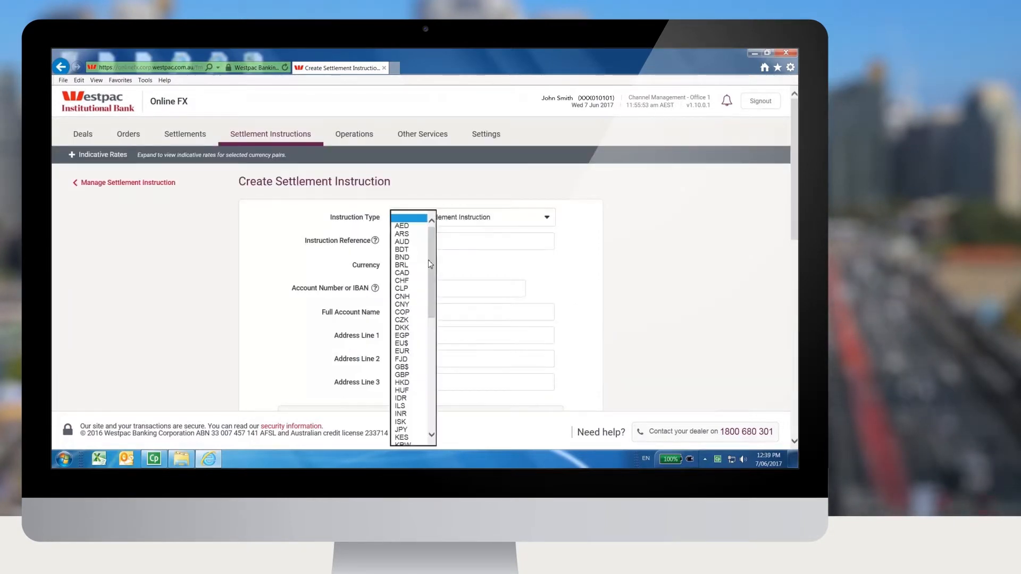
{"action": "scroll", "coordinate": [424, 311], "scroll_direction": "down", "scroll_amount": 5}
{"action": "left_click_drag", "start_coordinate": [432, 317], "coordinate": [438, 246]}
{"action": "left_click", "coordinate": [410, 224]}
Step: Enter the beneficiary's IBAN and set the full account name to "Push pty ldt"
{"action": "left_click", "coordinate": [419, 287]}
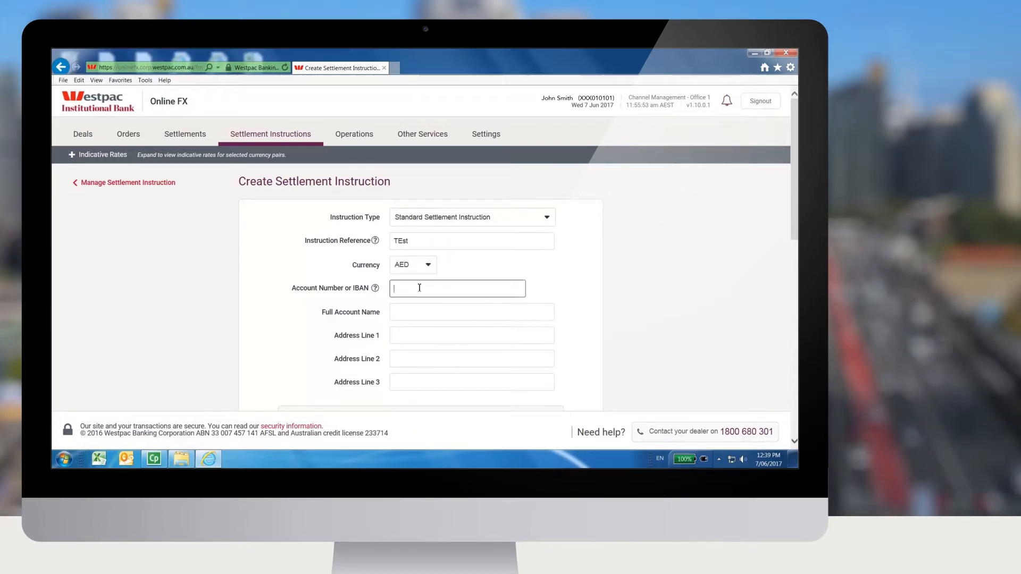
{"action": "type", "text": "AE272727272"}
{"action": "key", "text": "Tab"}
{"action": "type", "text": "Pus"}
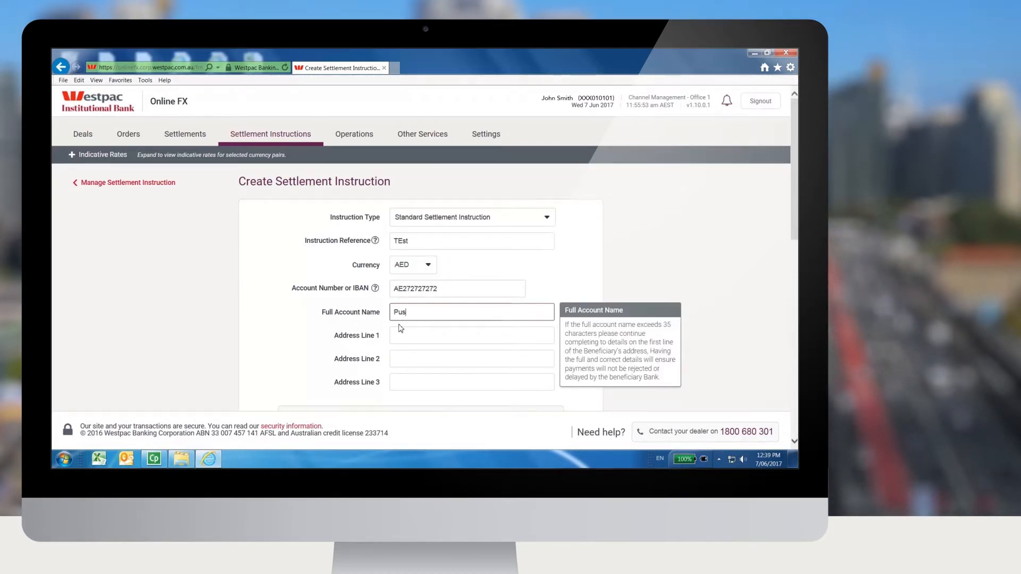
{"action": "type", "text": "h pty ldt"}
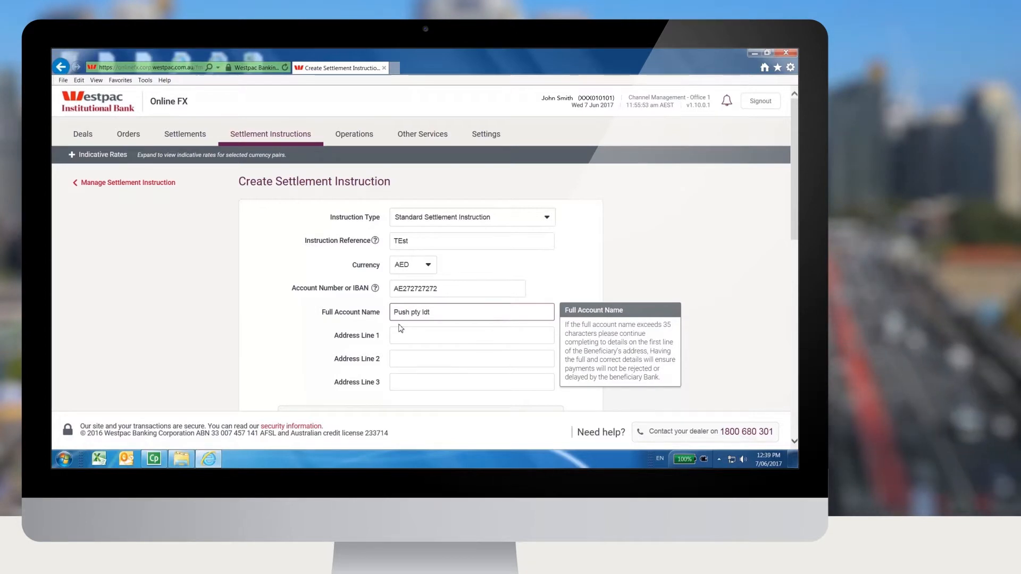
Step: Look up the beneficiary bank using name "bnp" and location "DUBAI", and choose Bnp Paribas, Dubai with SWIFT code BNPAAEADXXX
{"action": "left_click", "coordinate": [462, 336]}
{"action": "scroll", "coordinate": [463, 266], "scroll_direction": "down", "scroll_amount": 5}
{"action": "left_click", "coordinate": [413, 168]}
{"action": "type", "text": "bn"}
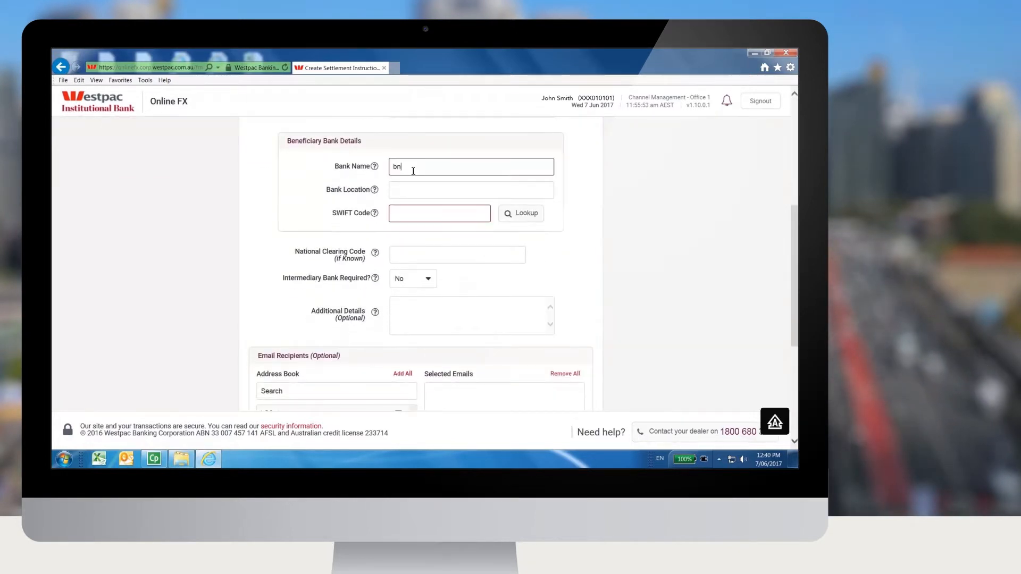
{"action": "left_click", "coordinate": [409, 191]}
{"action": "type", "text": "DU"}
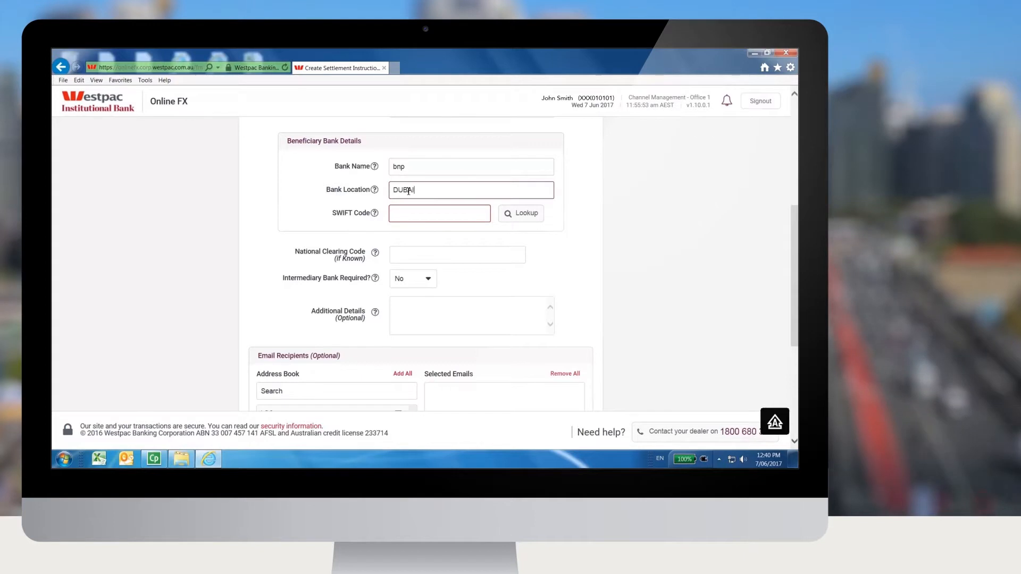
{"action": "type", "text": "BAI"}
{"action": "left_click", "coordinate": [526, 214]}
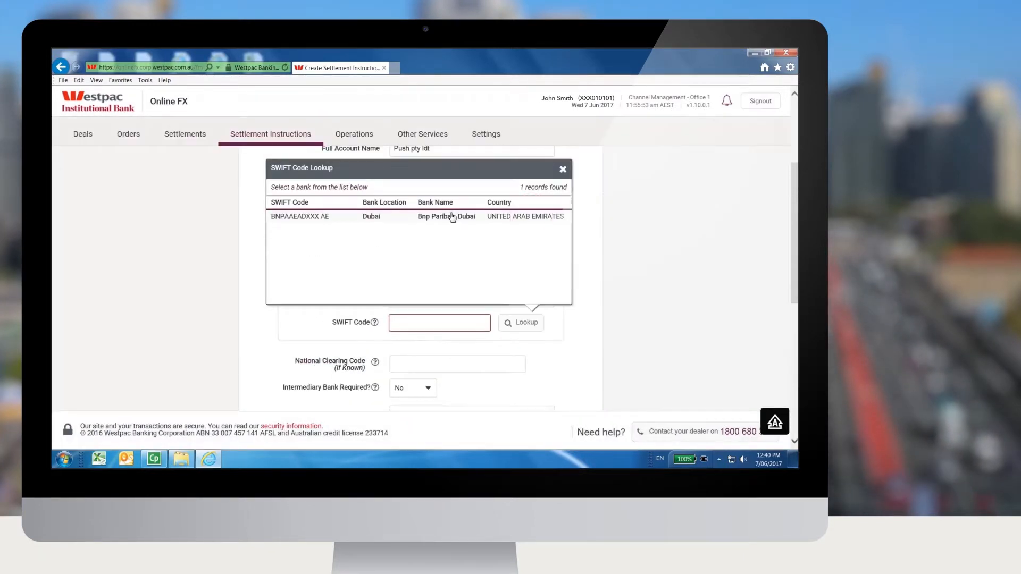
{"action": "left_click", "coordinate": [452, 217]}
Step: Set the purpose of payment to Computer services and enter "Invoice" in the additional details
{"action": "scroll", "coordinate": [595, 286], "scroll_direction": "down", "scroll_amount": 3}
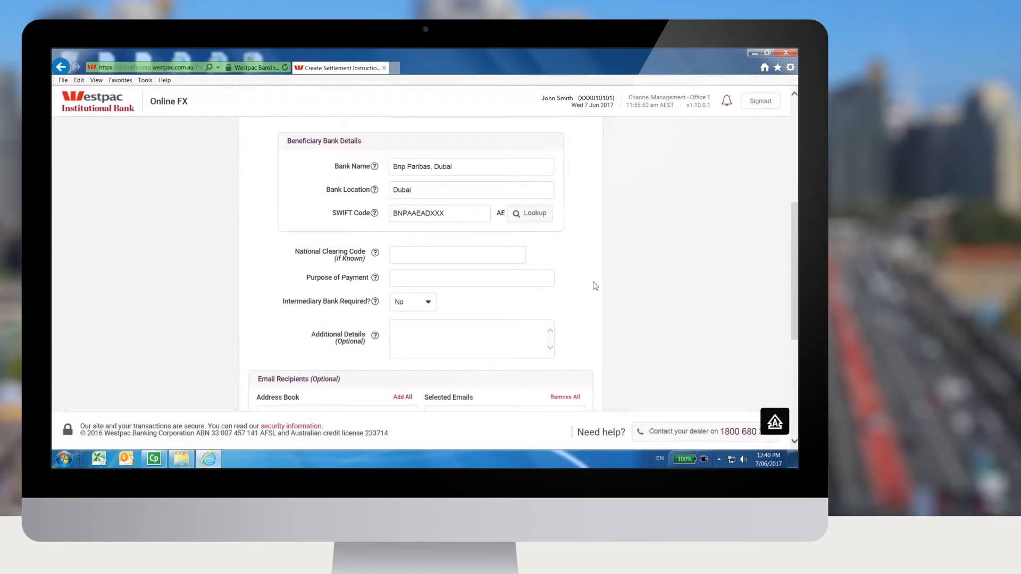
{"action": "left_click", "coordinate": [543, 287]}
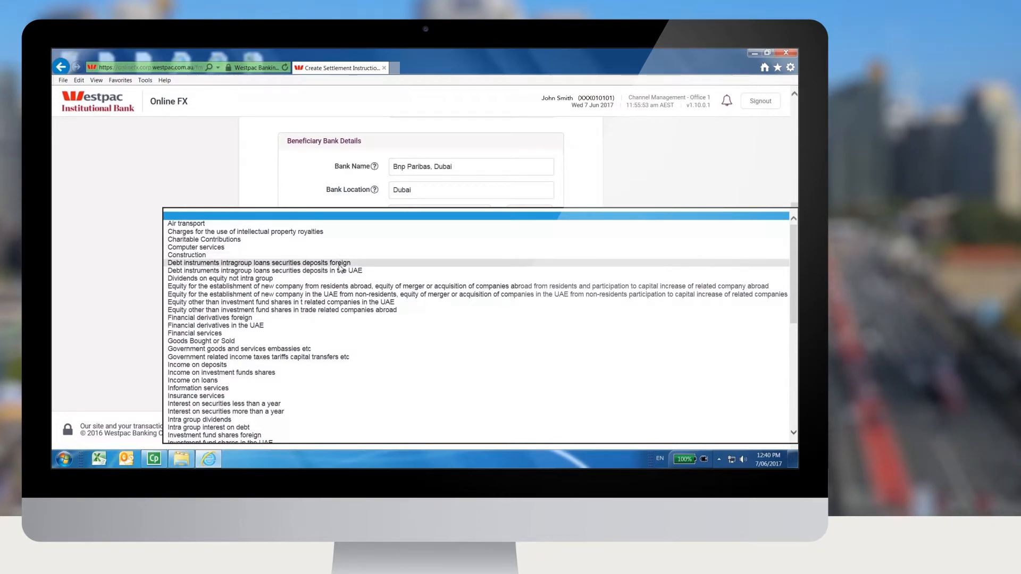
{"action": "left_click", "coordinate": [178, 247]}
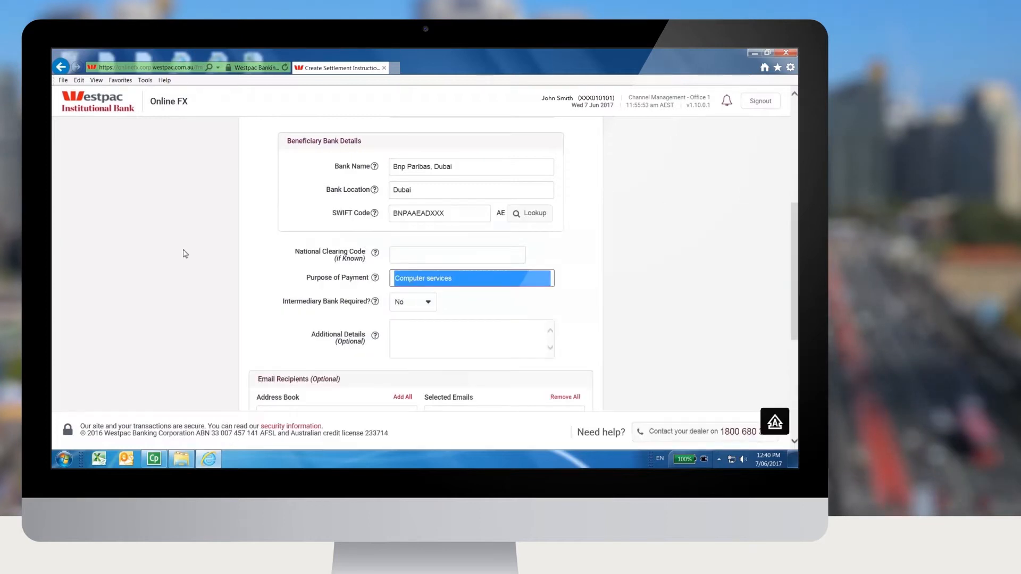
{"action": "left_click", "coordinate": [471, 341]}
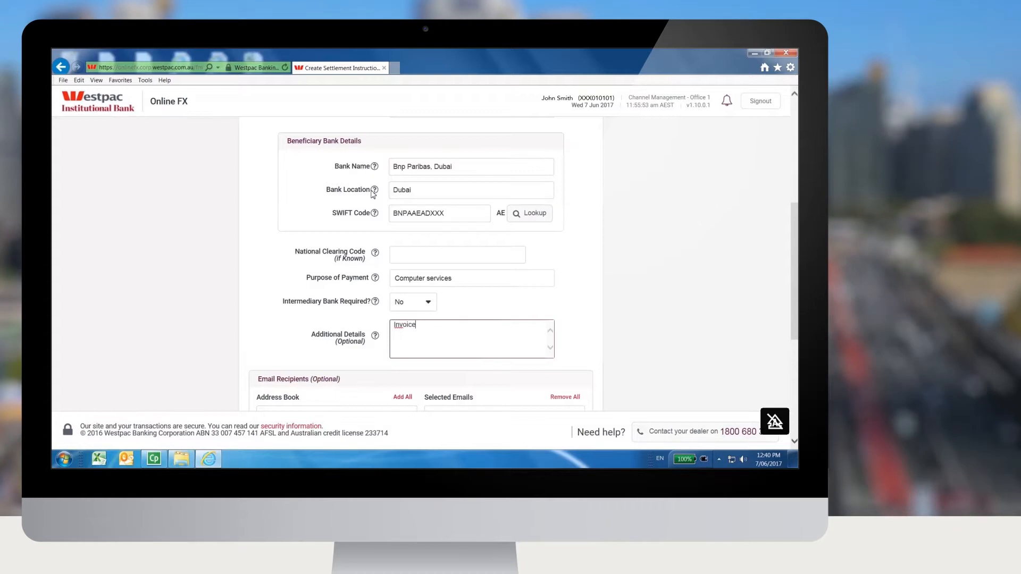
Step: Add two address book contacts and one newly entered e-mail address to the non-standard instruction's selected email recipients
{"action": "scroll", "coordinate": [567, 298], "scroll_direction": "down", "scroll_amount": 5}
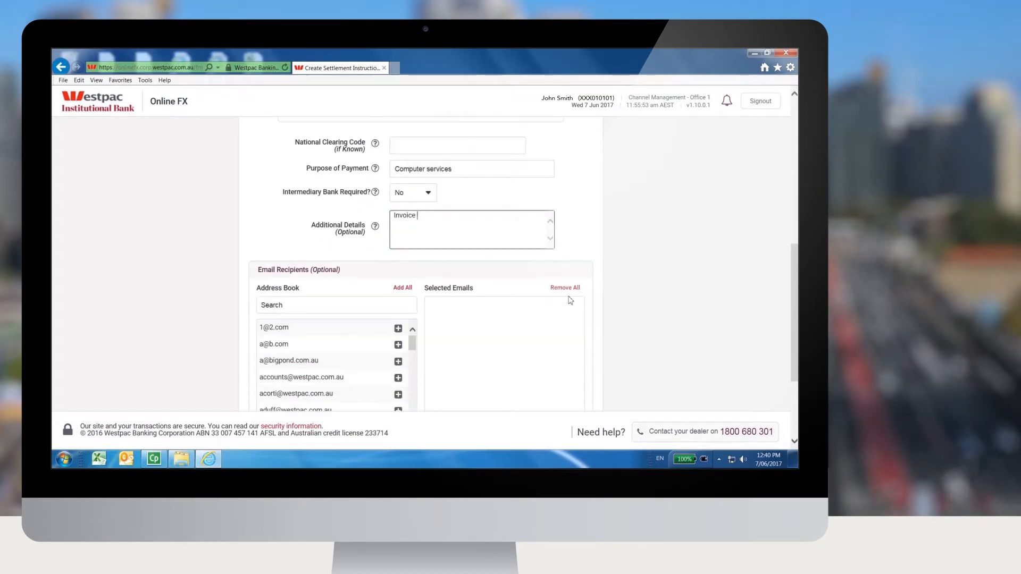
{"action": "left_click", "coordinate": [578, 355]}
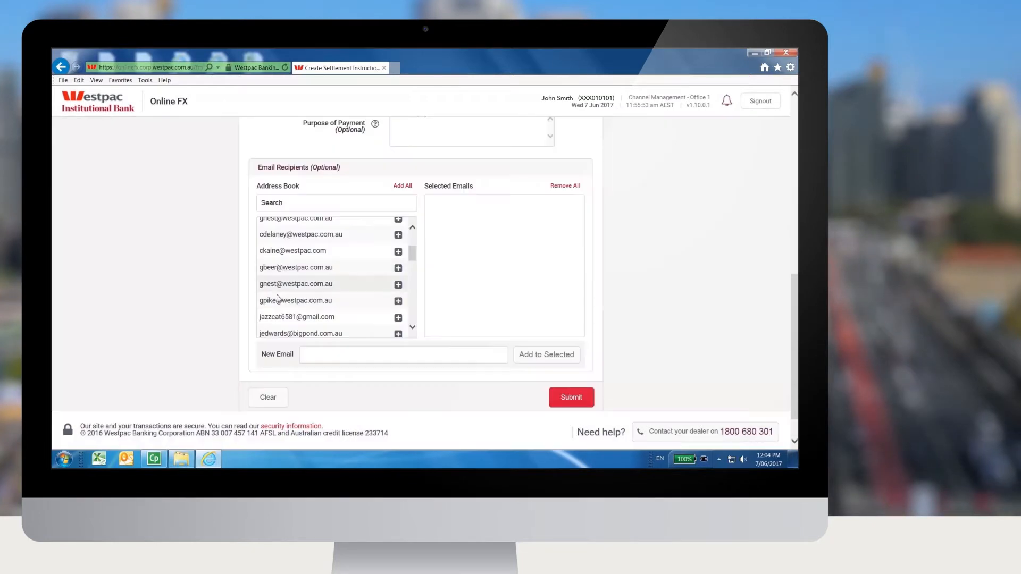
{"action": "left_click", "coordinate": [398, 319]}
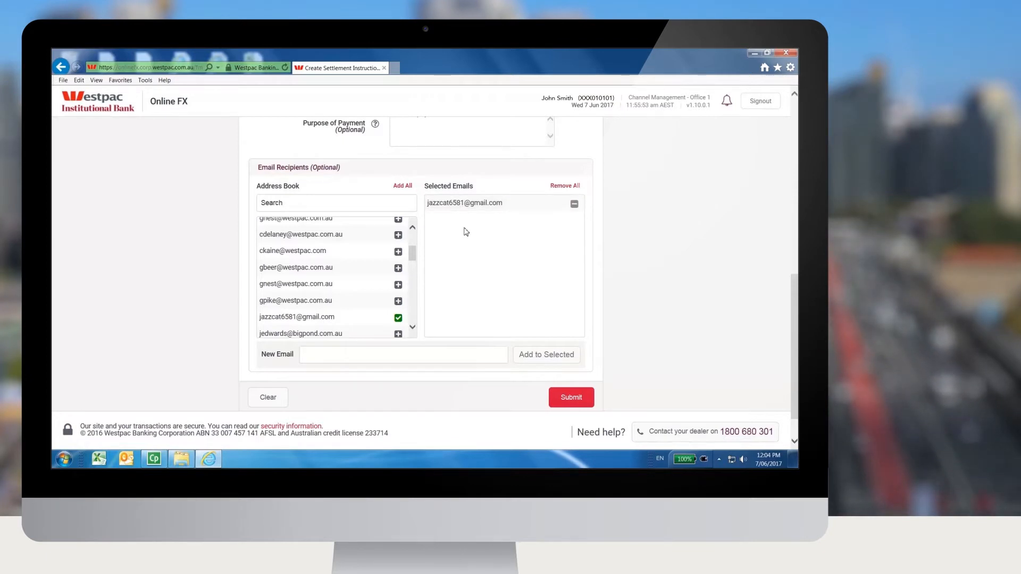
{"action": "left_click", "coordinate": [413, 328]}
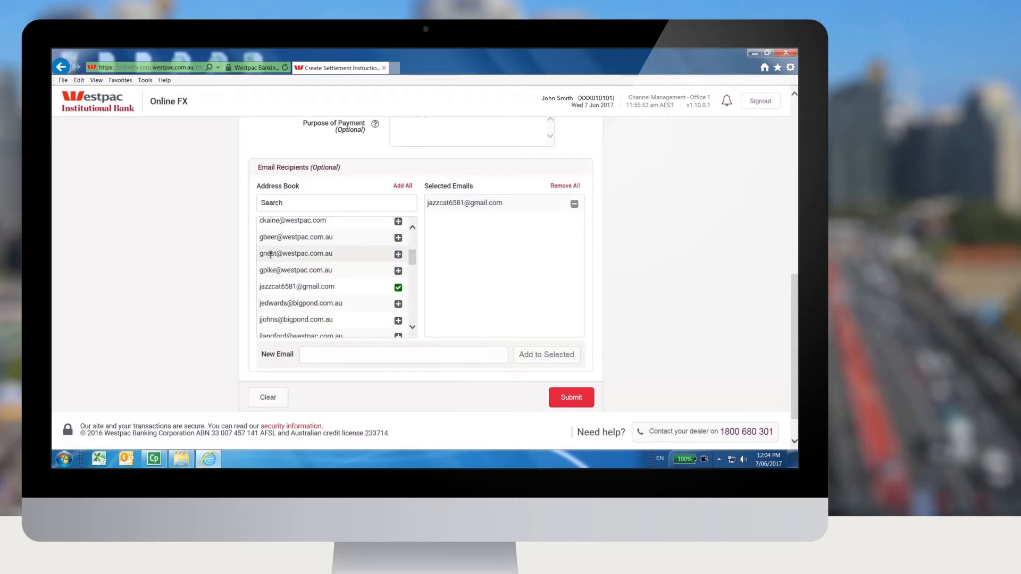
{"action": "left_click", "coordinate": [398, 254]}
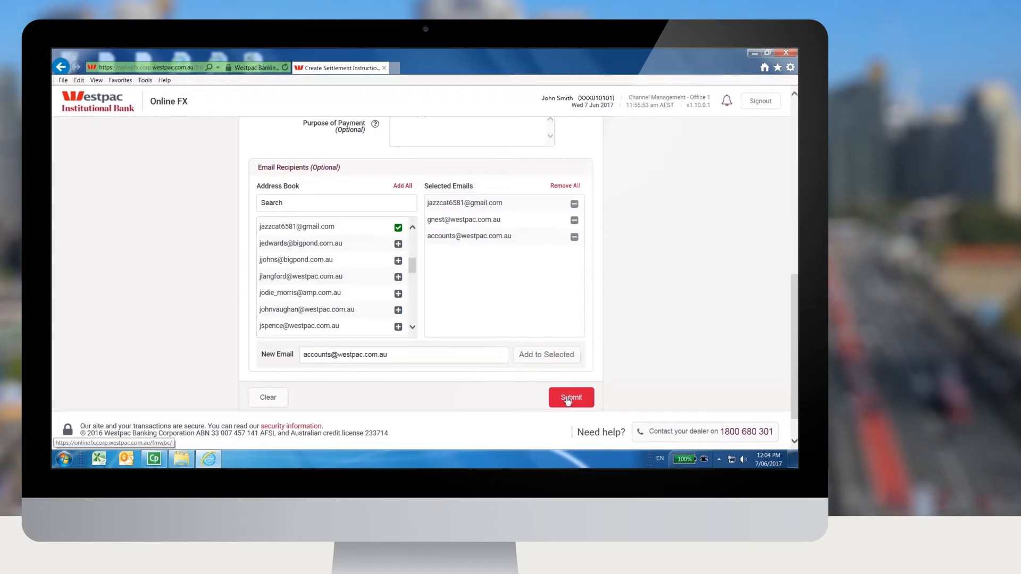
Step: Submit the non-standard settlement instruction and refresh the list of settlement instructions
{"action": "left_click", "coordinate": [567, 397]}
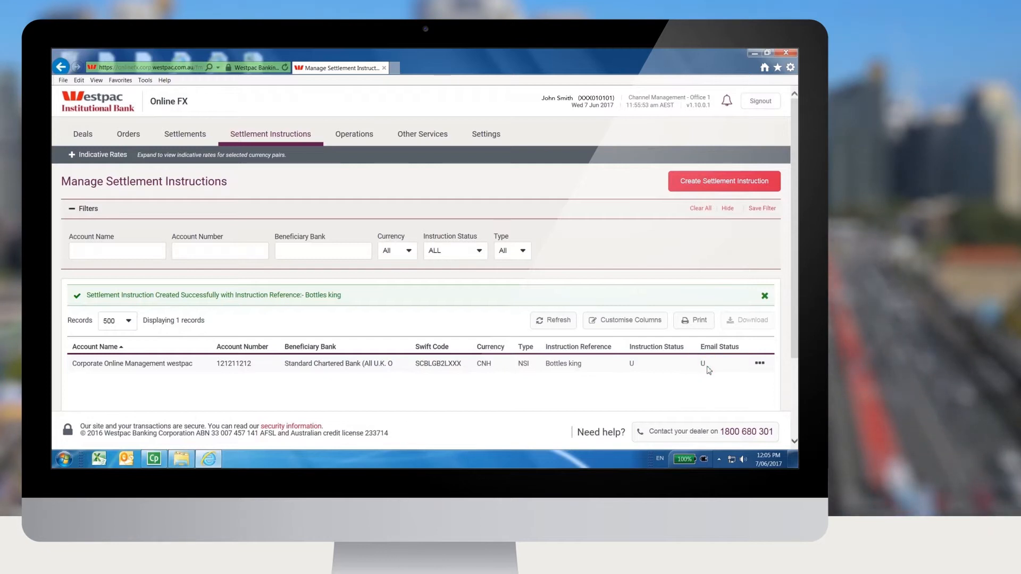
{"action": "left_click", "coordinate": [551, 322]}
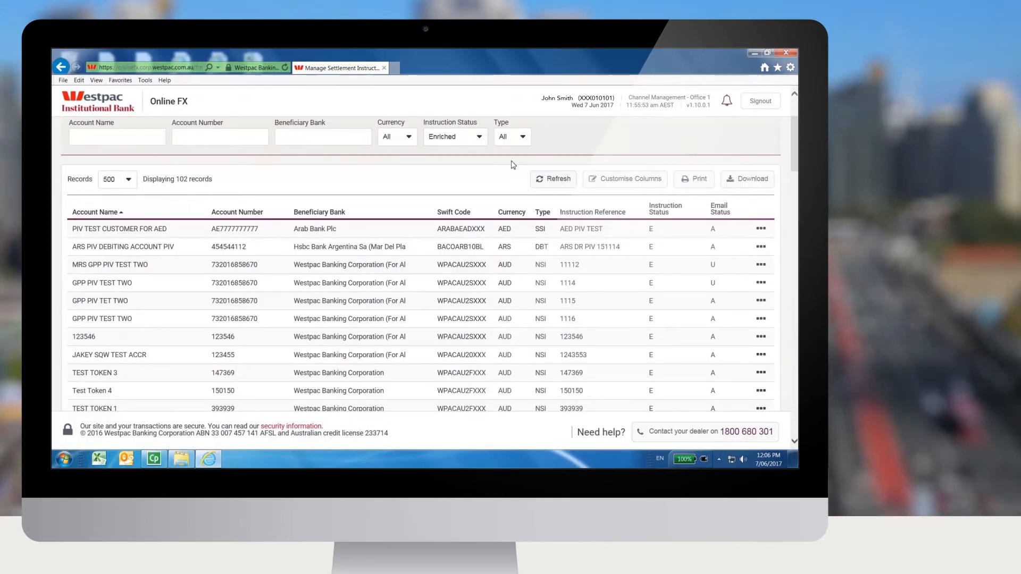
Step: Filter the settlement instructions by Unauthorised status and view the details of the Argentina Corporation instruction
{"action": "left_click", "coordinate": [446, 137]}
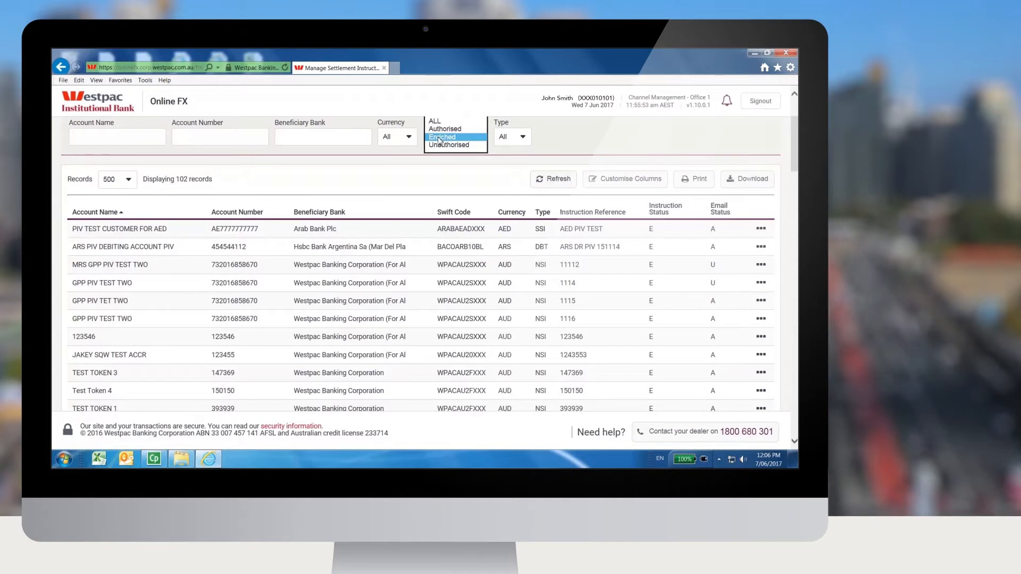
{"action": "left_click", "coordinate": [443, 148]}
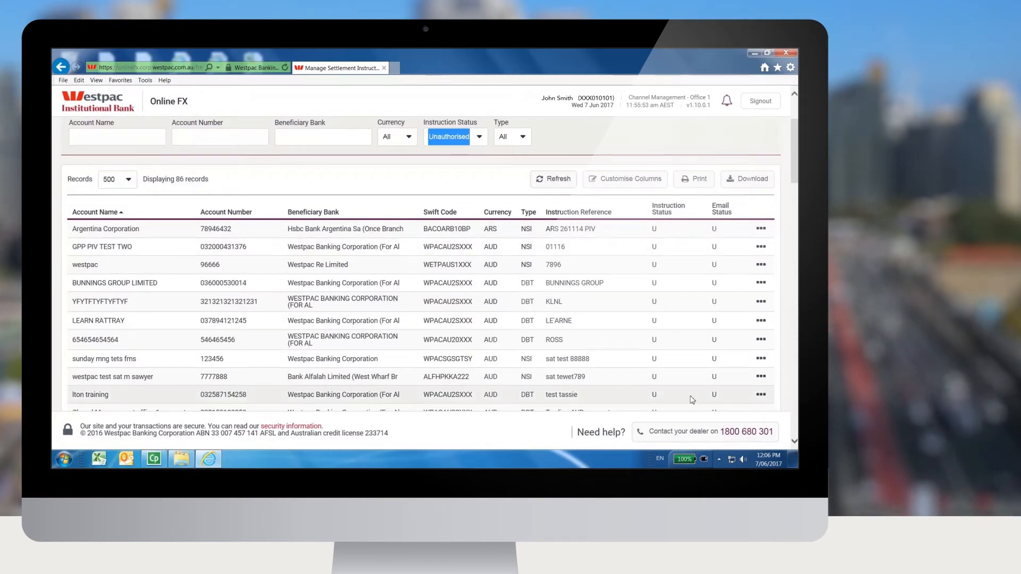
{"action": "left_click", "coordinate": [760, 230]}
{"action": "left_click", "coordinate": [760, 229]}
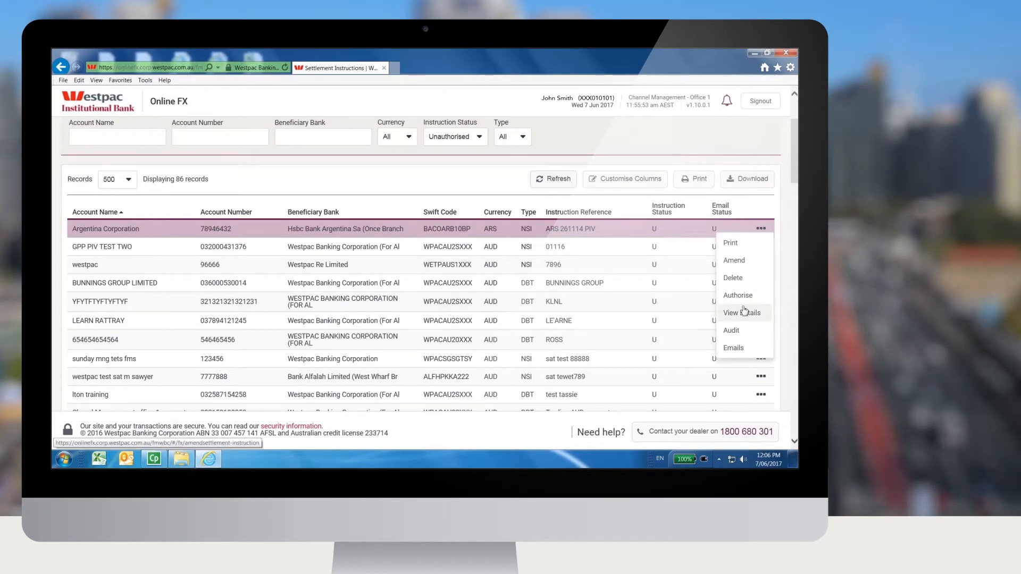
{"action": "left_click", "coordinate": [744, 313]}
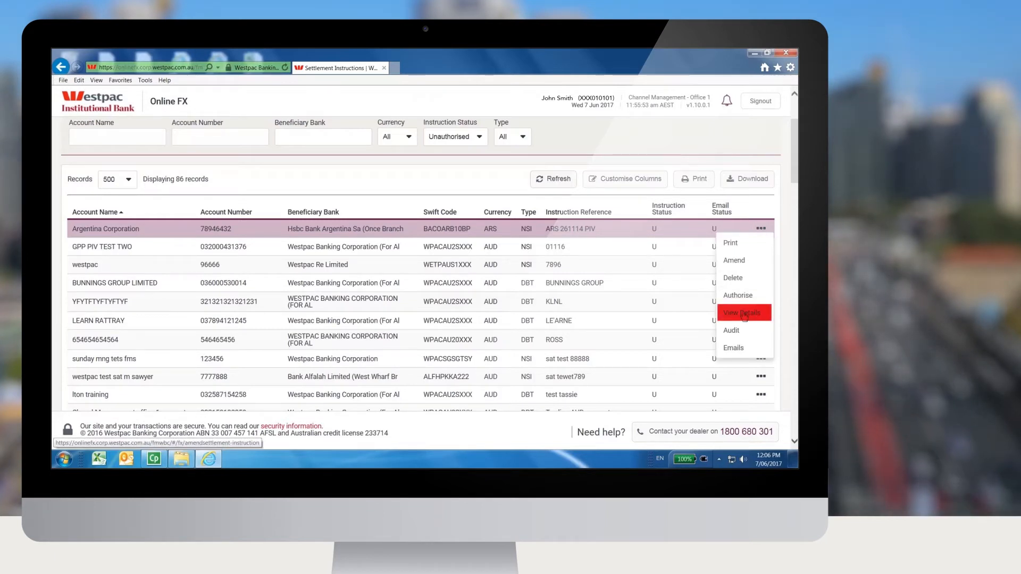
Step: Check the Argentina Corporation instruction's details, and view its printable Settlement Instruction Details Report
{"action": "left_click", "coordinate": [744, 314]}
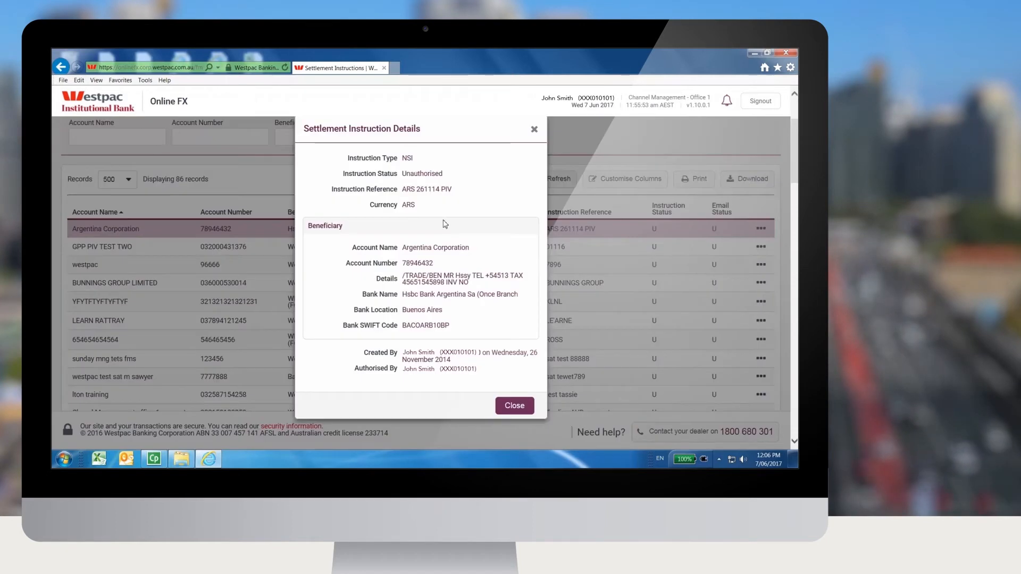
{"action": "left_click", "coordinate": [534, 129]}
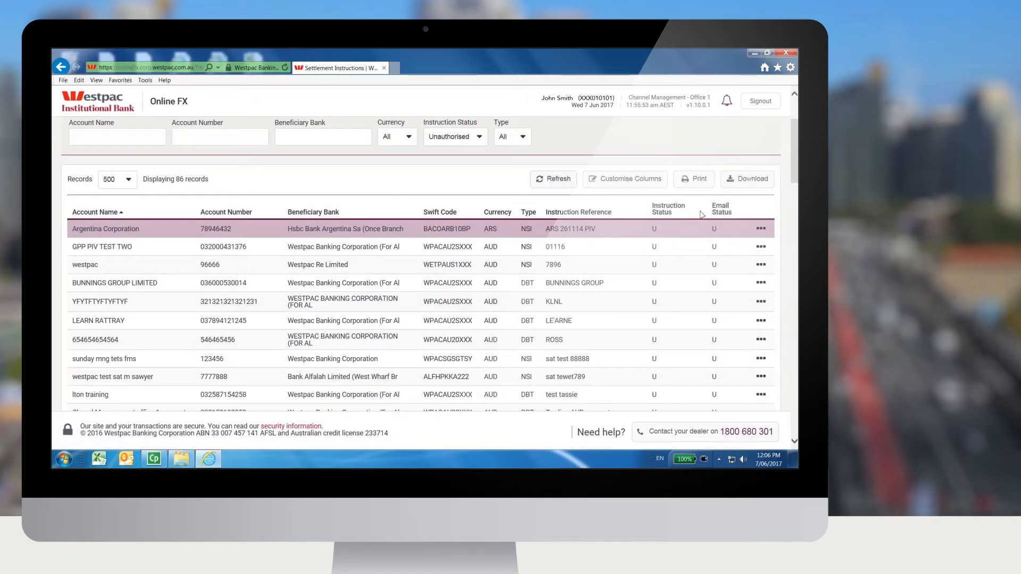
{"action": "left_click", "coordinate": [759, 234]}
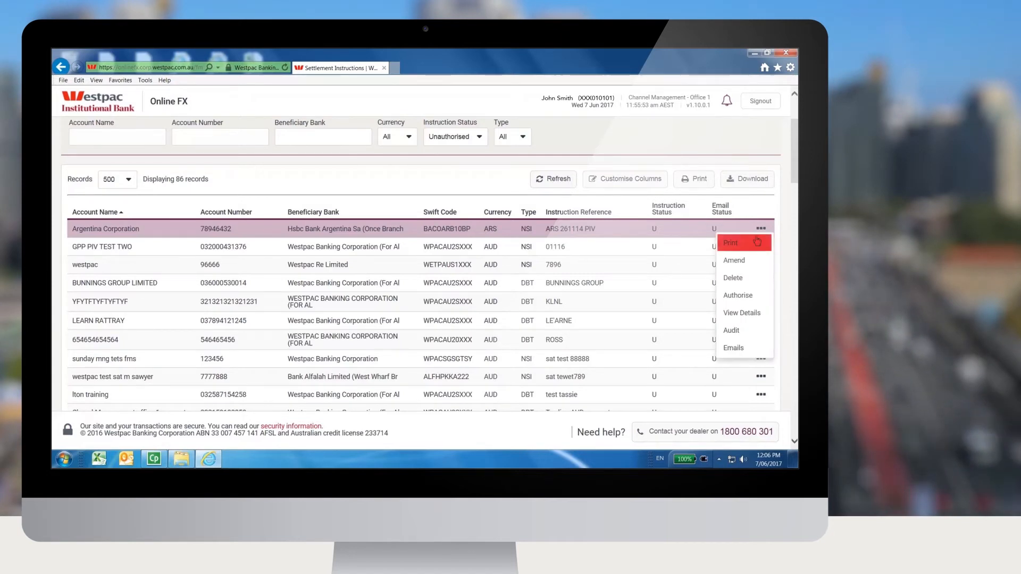
{"action": "left_click", "coordinate": [754, 242]}
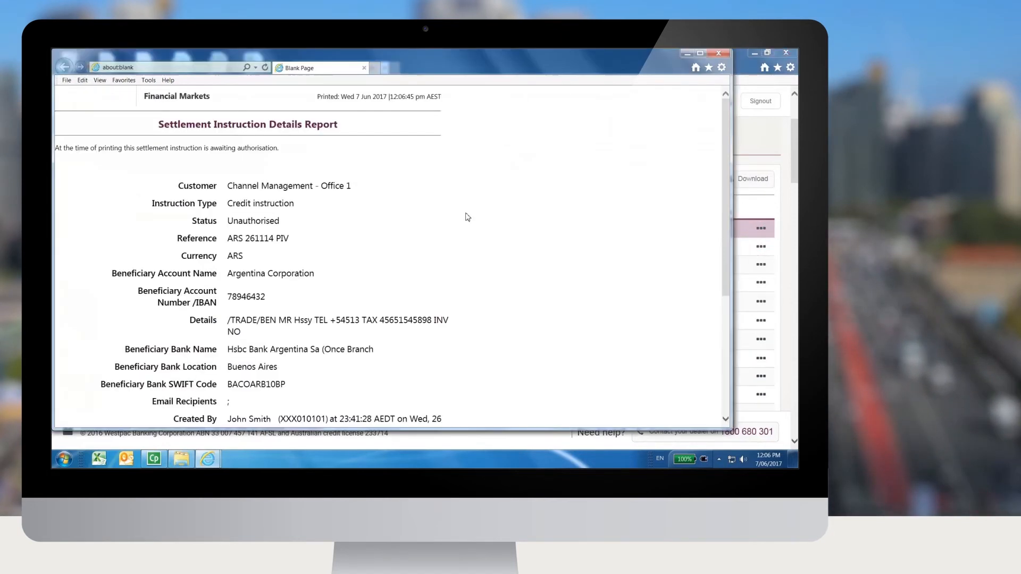
{"action": "left_click", "coordinate": [291, 62]}
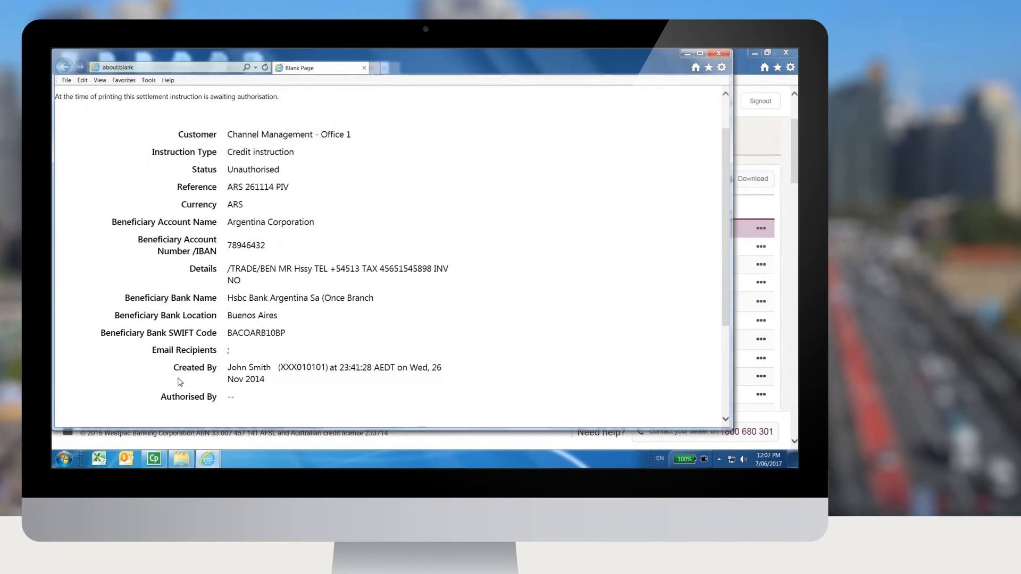
{"action": "left_click", "coordinate": [719, 54]}
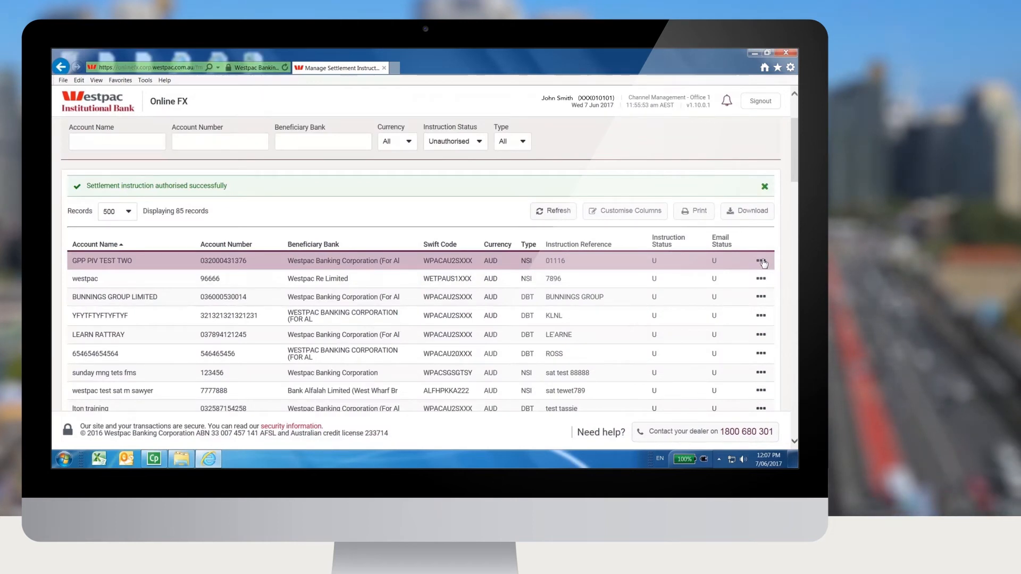
Step: Authorise the GPP PIV TEST TWO settlement instruction by entering the token password and token number
{"action": "left_click", "coordinate": [761, 261]}
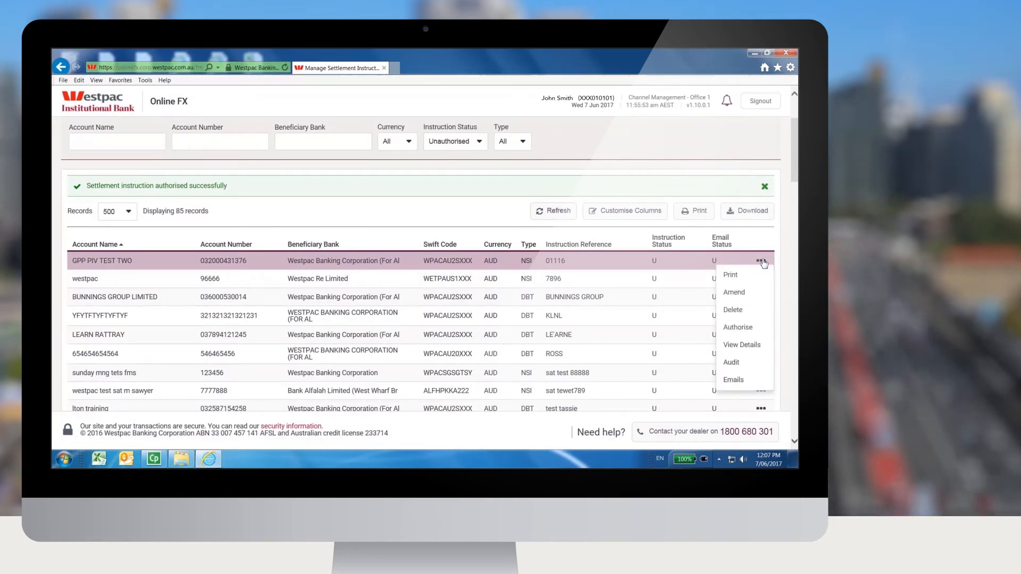
{"action": "left_click", "coordinate": [737, 327]}
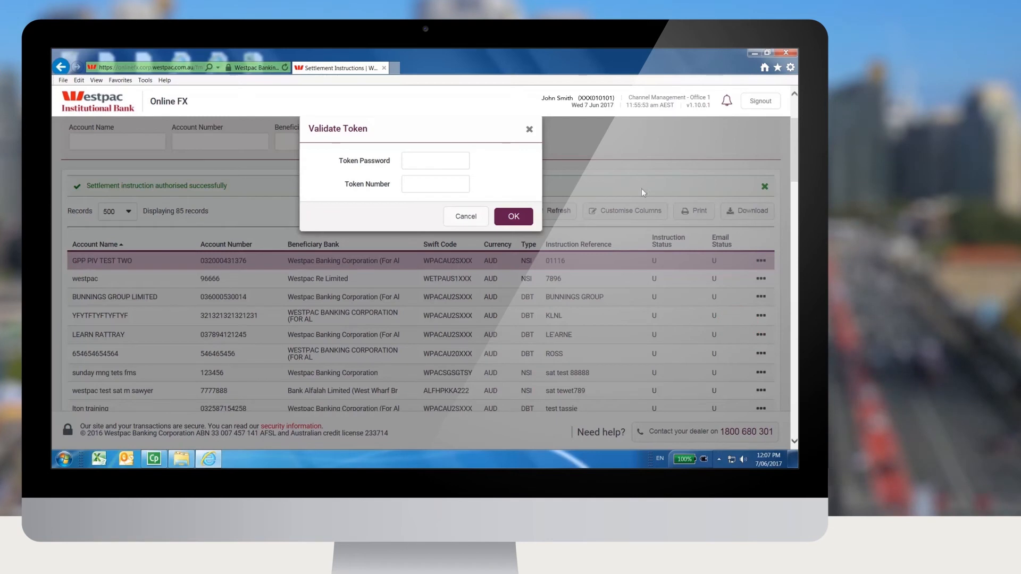
{"action": "left_click", "coordinate": [412, 167]}
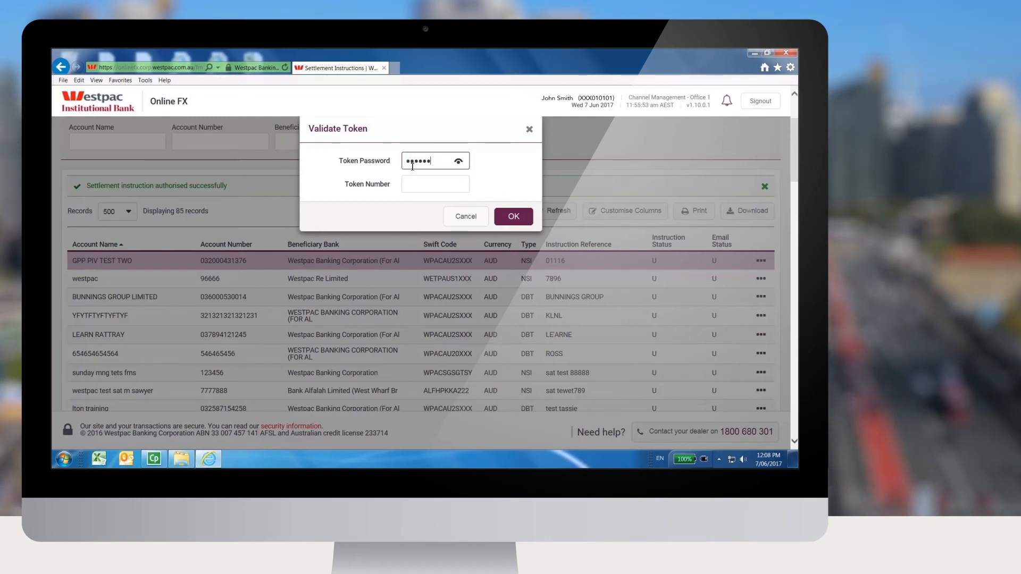
{"action": "left_click", "coordinate": [420, 189]}
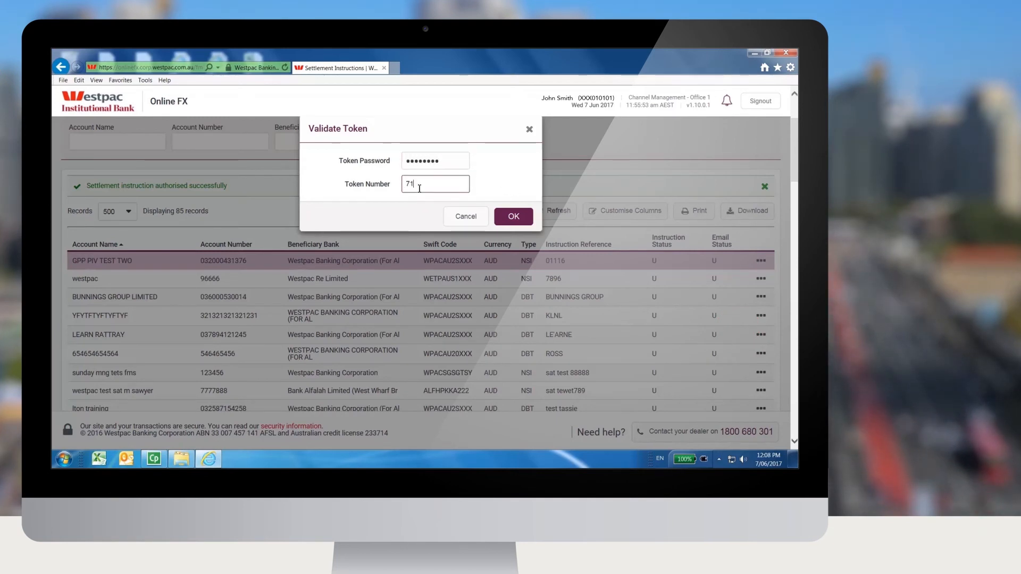
{"action": "left_click", "coordinate": [513, 217]}
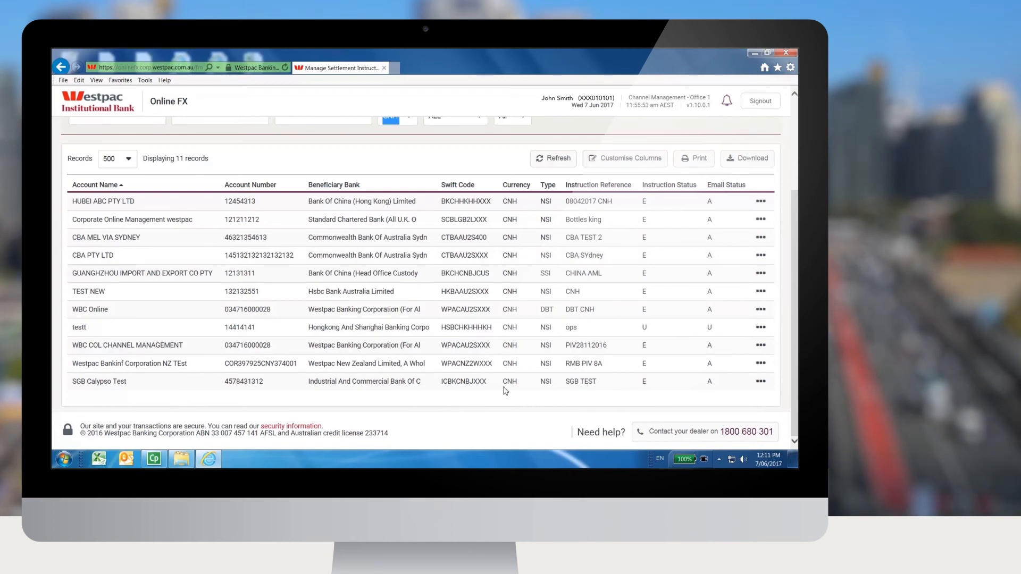
Step: Keep the currency filter on CNH and sort the settlement instructions by account name in ascending order
{"action": "scroll", "coordinate": [505, 391], "scroll_direction": "up", "scroll_amount": 2}
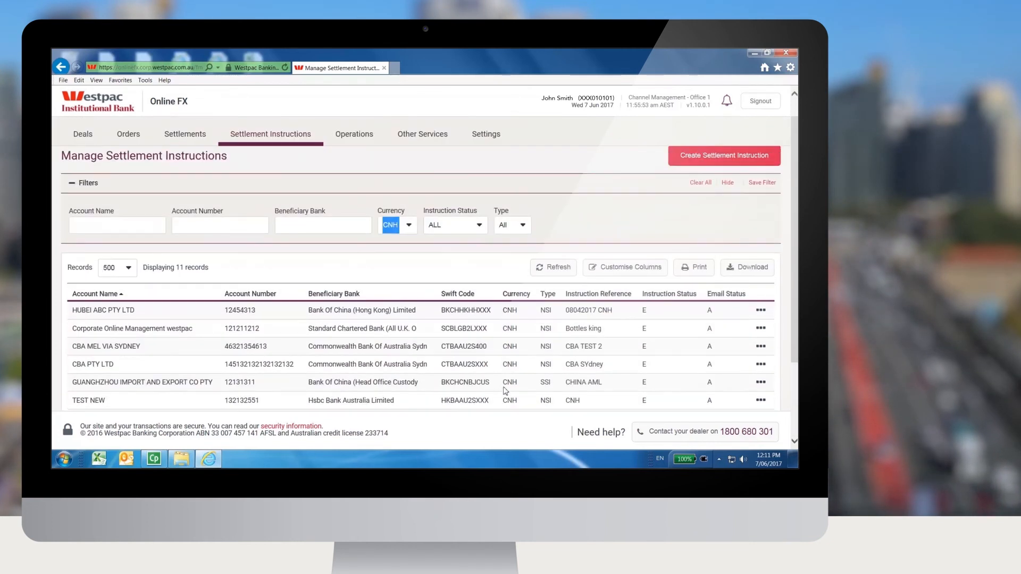
{"action": "left_click", "coordinate": [409, 226]}
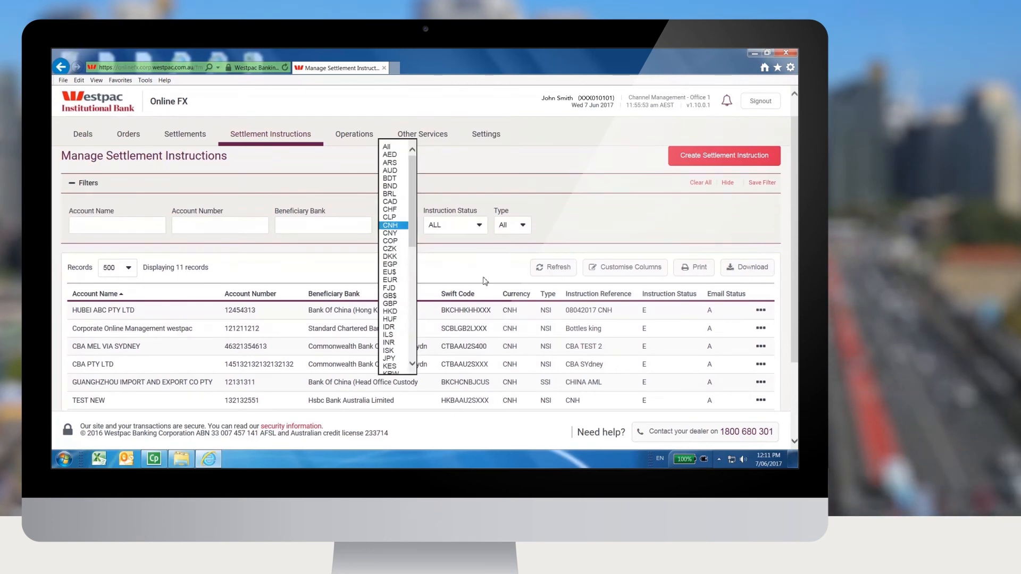
{"action": "left_click", "coordinate": [404, 228]}
{"action": "left_click", "coordinate": [115, 295]}
{"action": "left_click", "coordinate": [116, 295]}
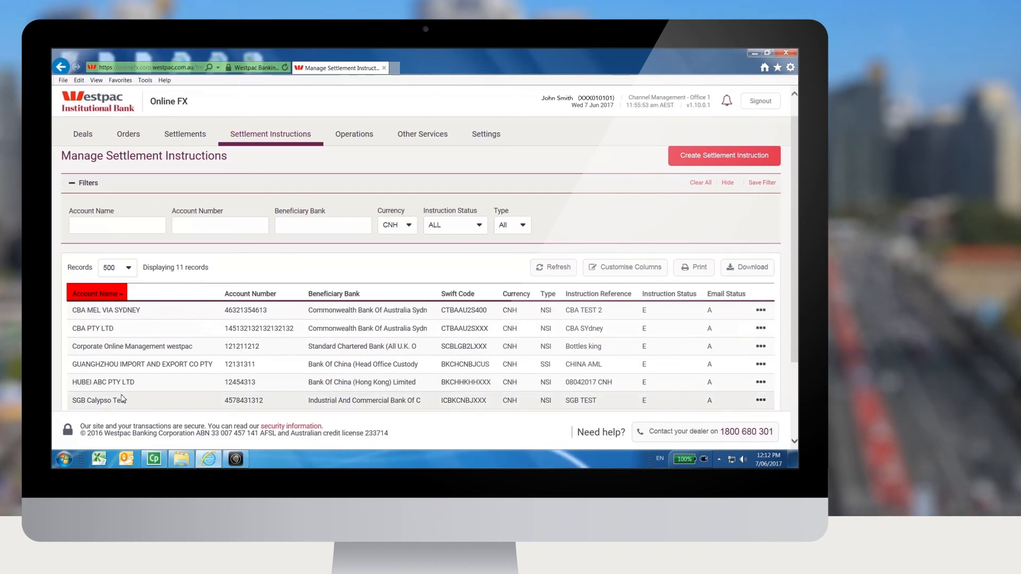
Step: Sort the CNH instructions by beneficiary bank and Swift code, and return to sorting by account name
{"action": "left_click", "coordinate": [323, 296]}
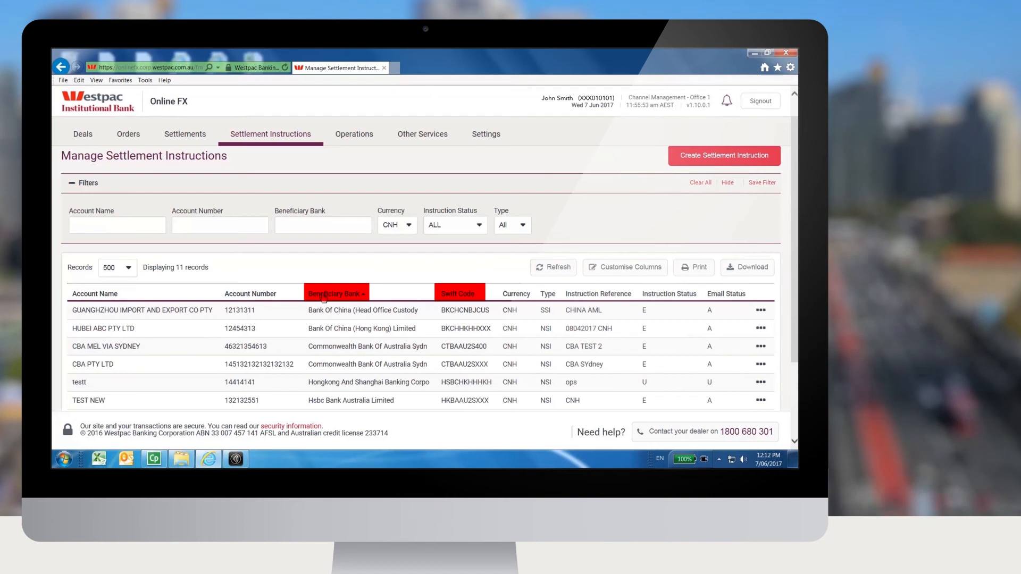
{"action": "left_click", "coordinate": [324, 296]}
{"action": "left_click", "coordinate": [464, 295]}
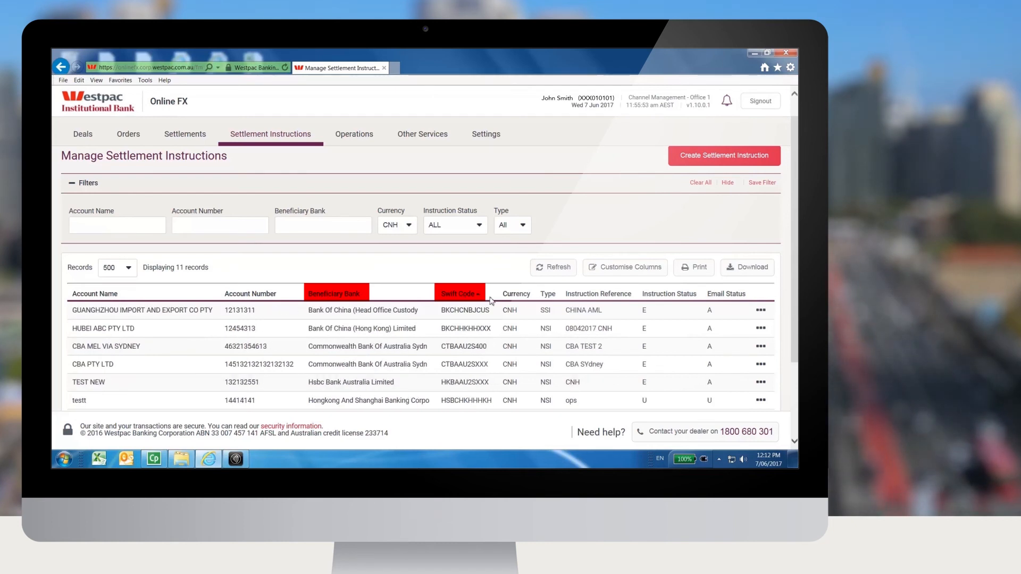
{"action": "left_click", "coordinate": [95, 294]}
Step: Set the currency filter to All and look over the full list of settlement instructions
{"action": "left_click", "coordinate": [398, 225]}
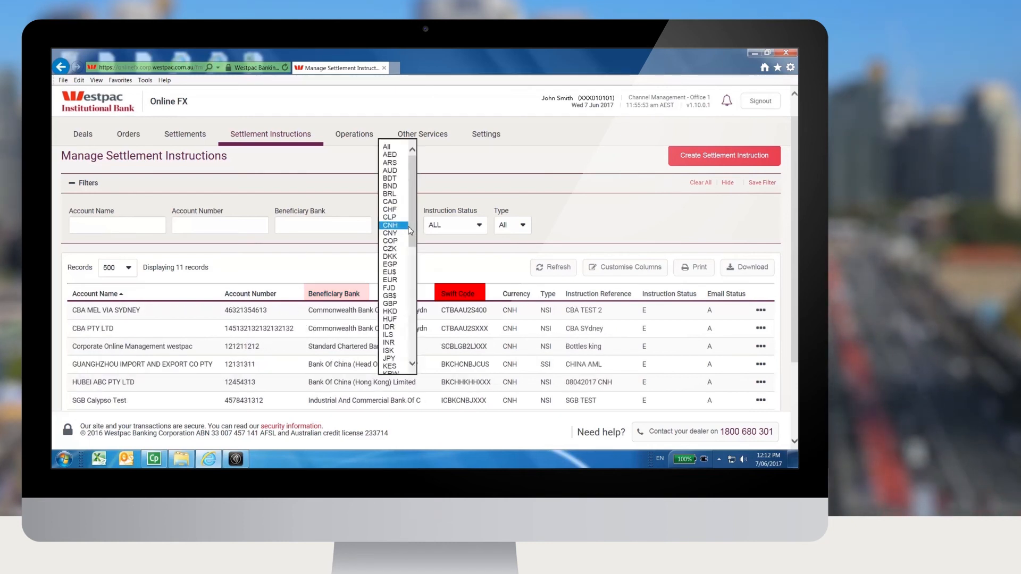
{"action": "left_click", "coordinate": [387, 146]}
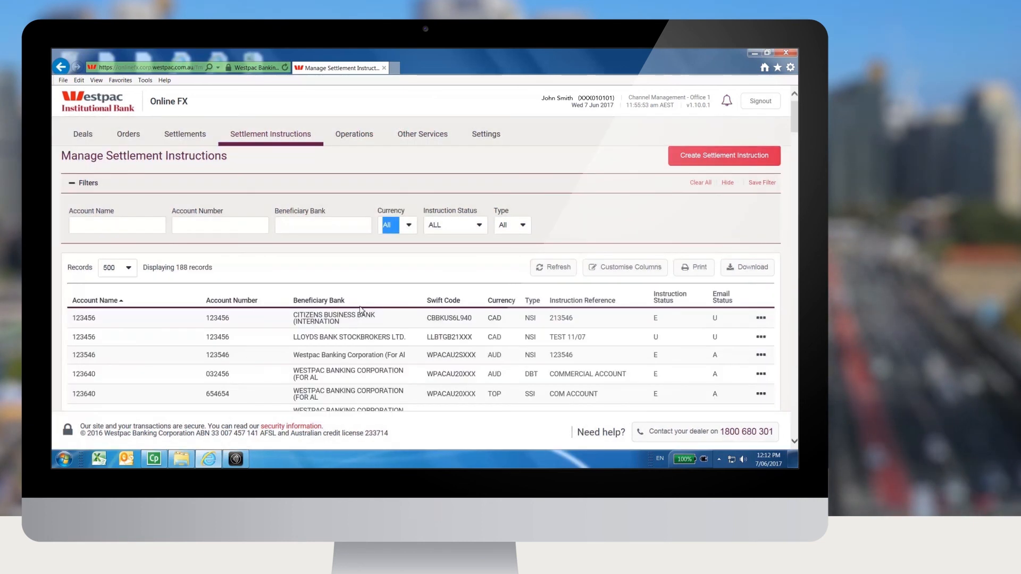
{"action": "scroll", "coordinate": [360, 309], "scroll_direction": "down", "scroll_amount": 1}
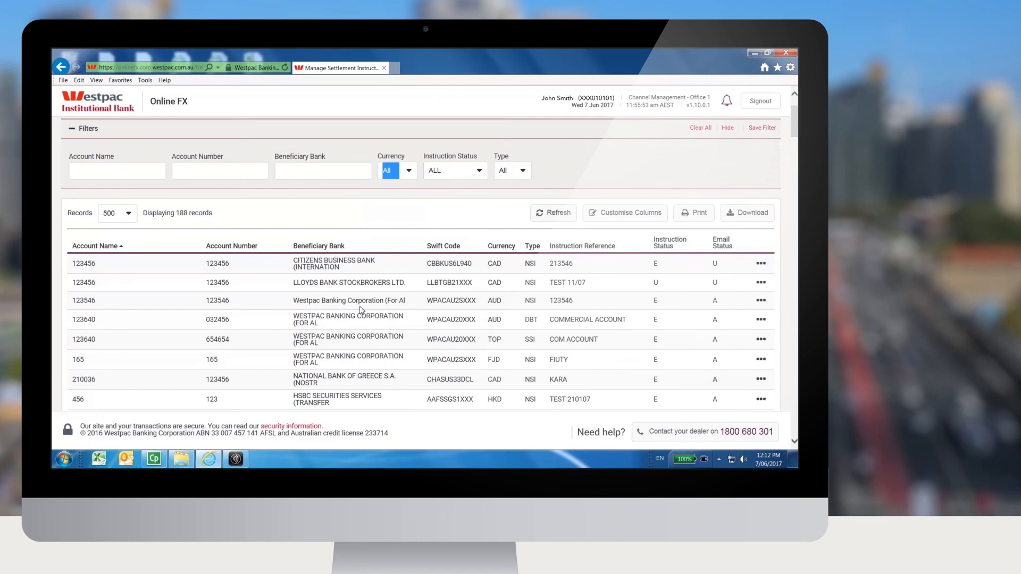
{"action": "scroll", "coordinate": [361, 310], "scroll_direction": "up", "scroll_amount": 1}
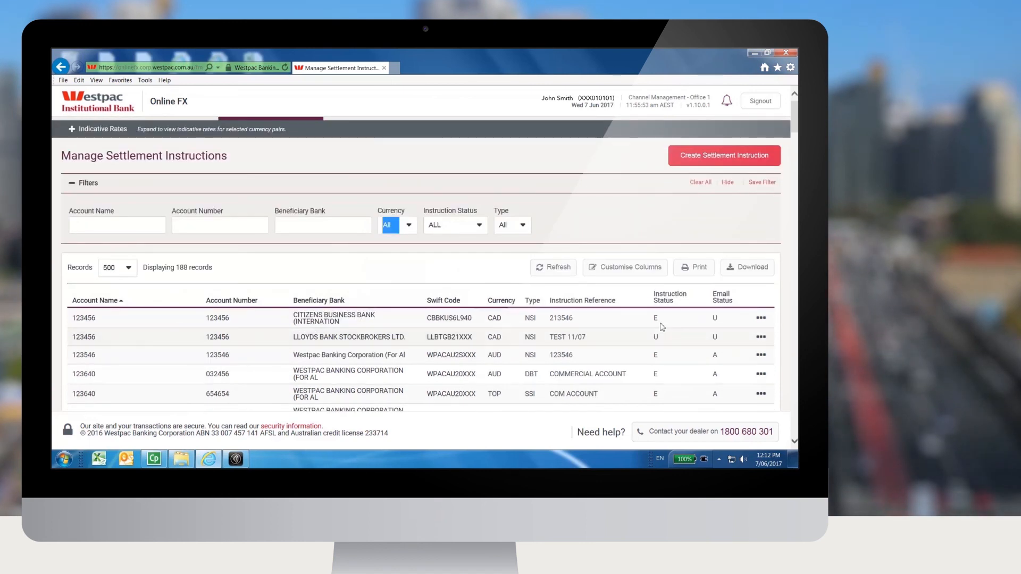
{"action": "left_click", "coordinate": [557, 207]}
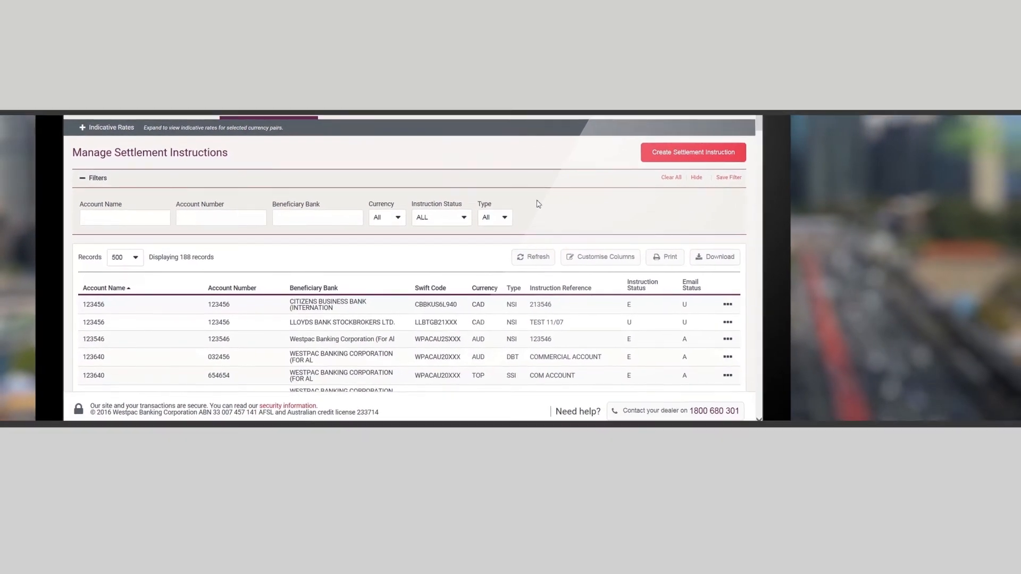